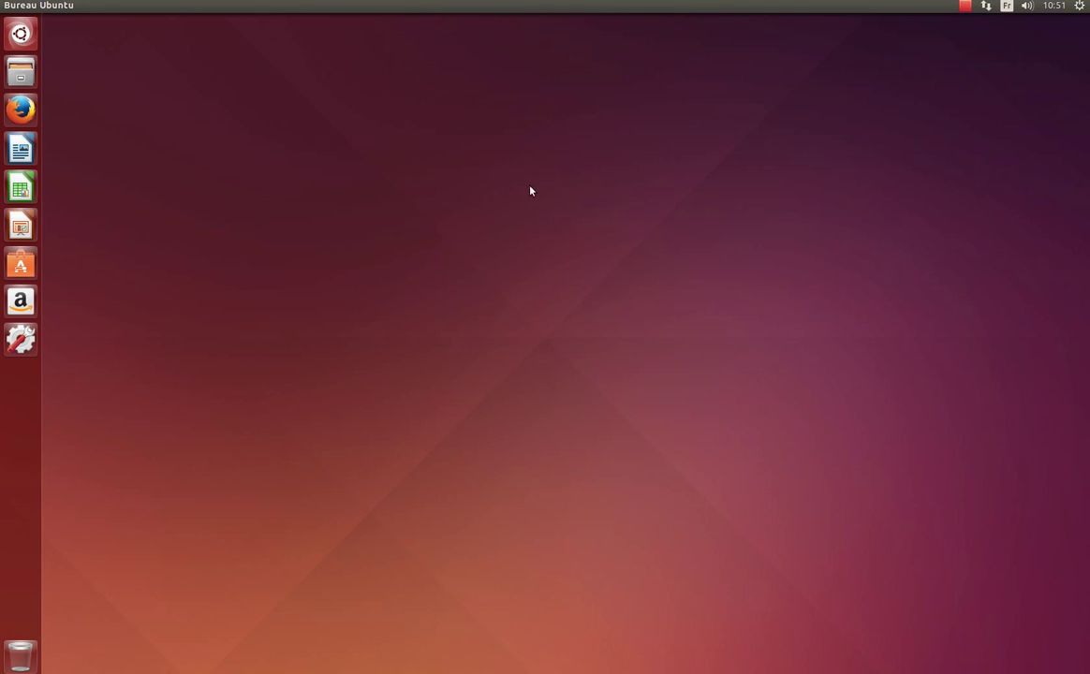
Open the desktop background settings, apply the Jelly Fish wallpaper, switch to Foggy Forest, and close the settings
right_click(375, 216)
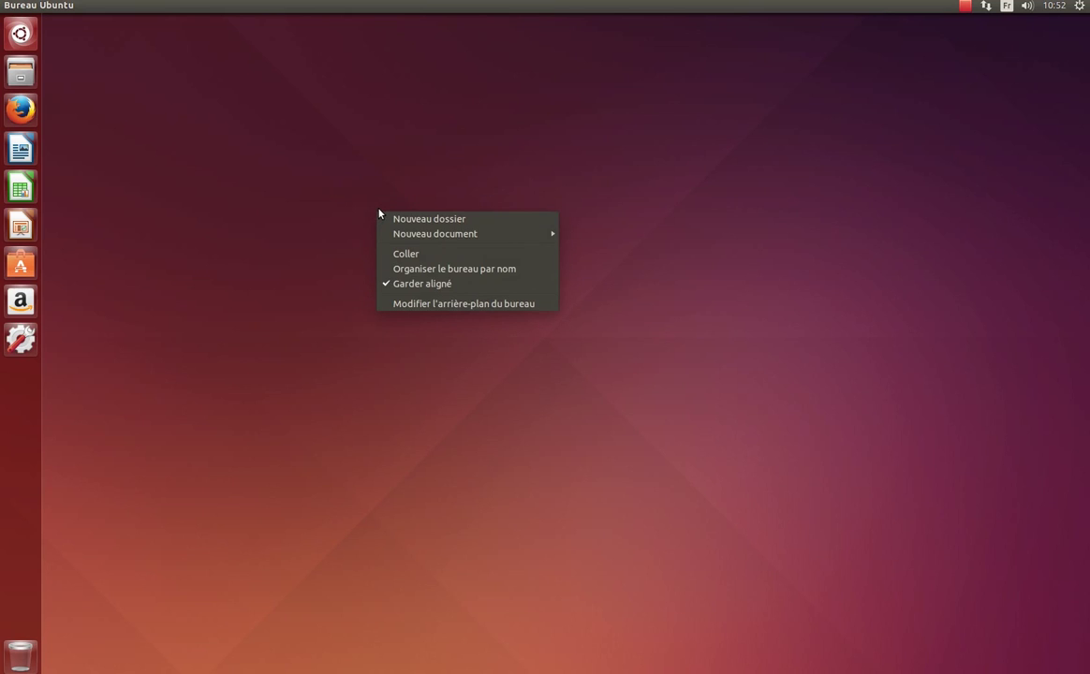
left_click(440, 307)
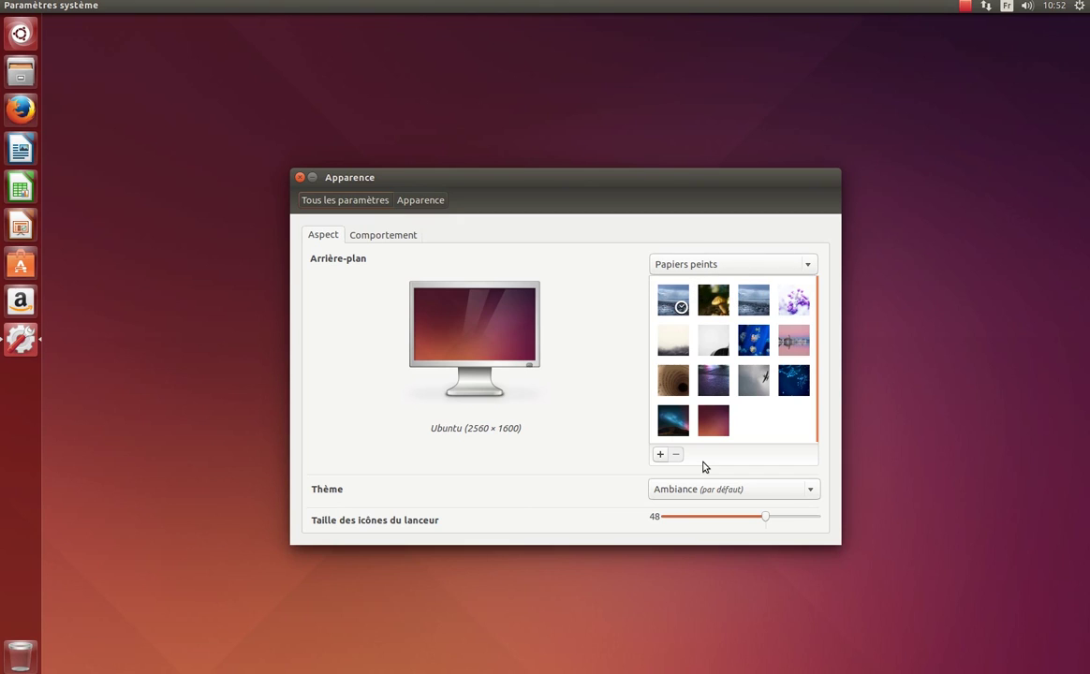
left_click(755, 343)
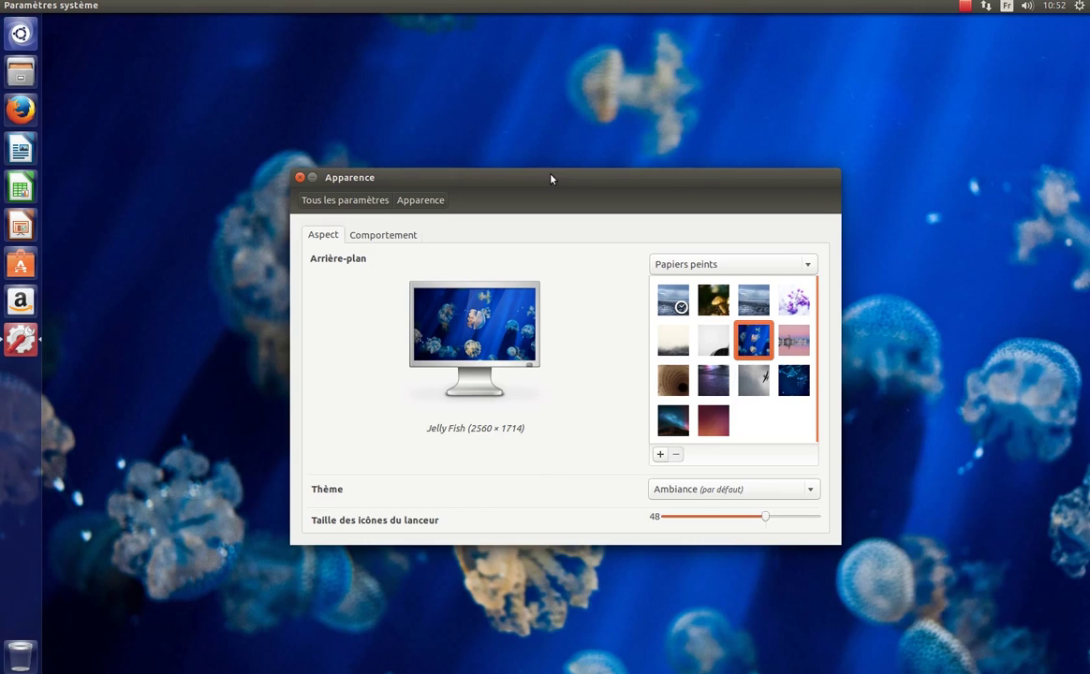
left_click_drag(549, 178, 553, 138)
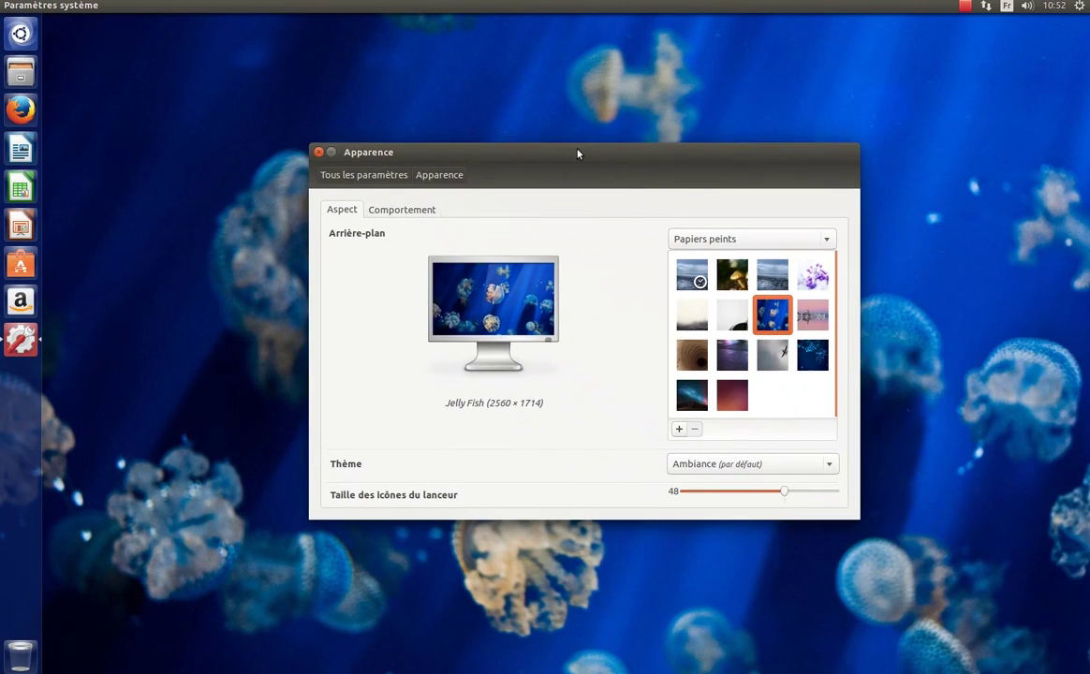
left_click(686, 321)
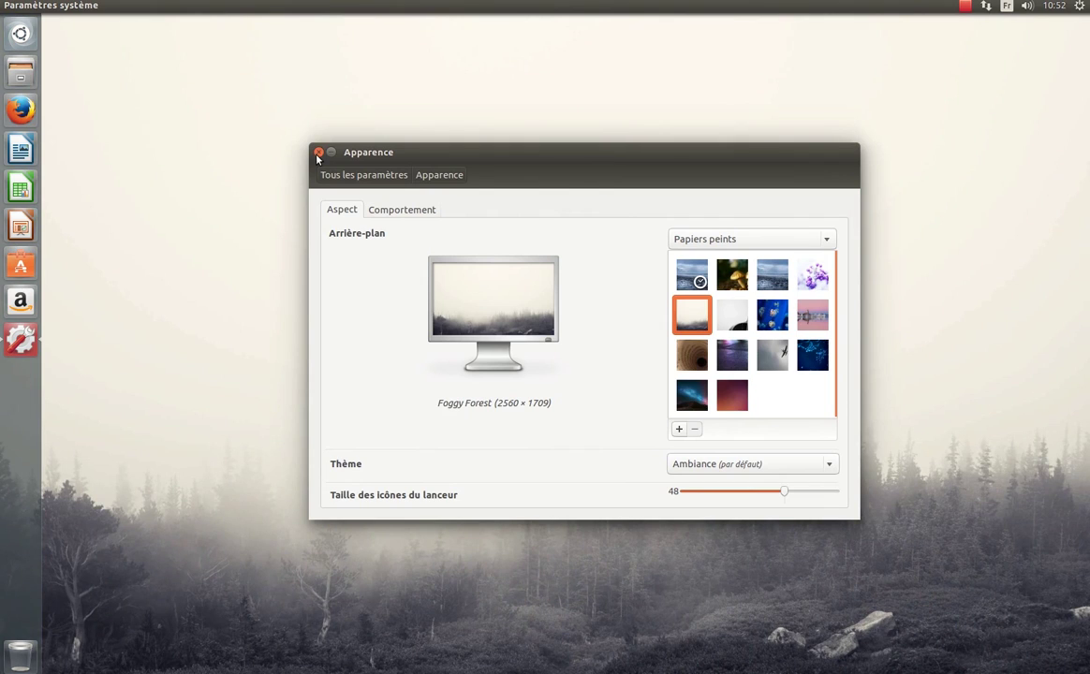
left_click(319, 153)
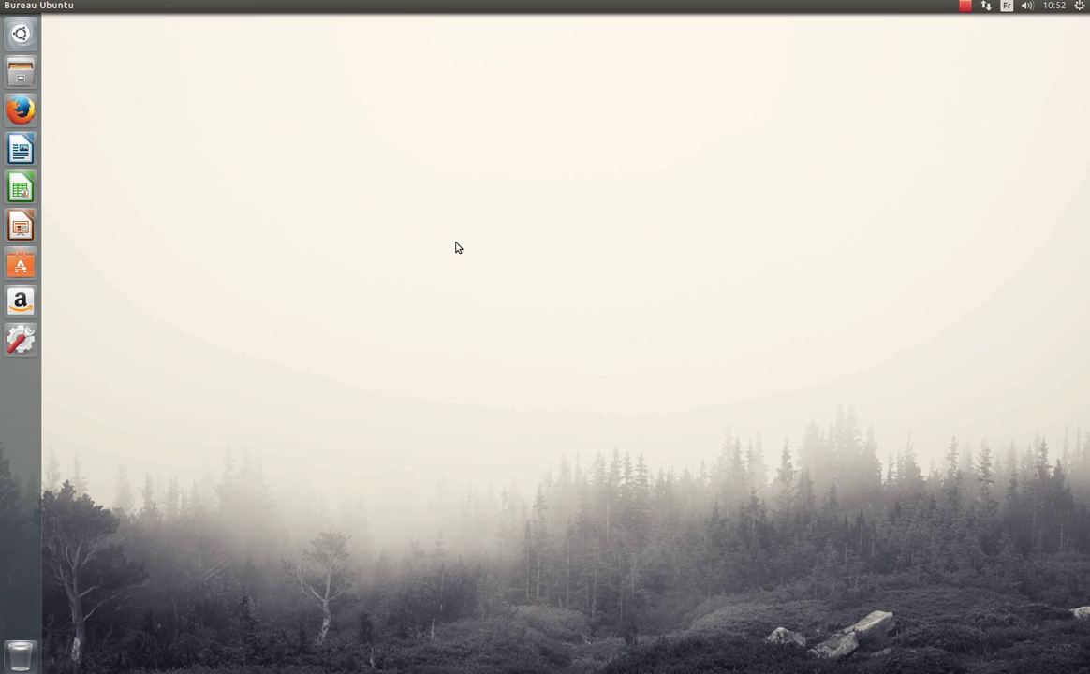
Reopen the desktop background settings and apply the personal photo 20130804_165759.jpg from the "Dossier d'images" collection
right_click(507, 195)
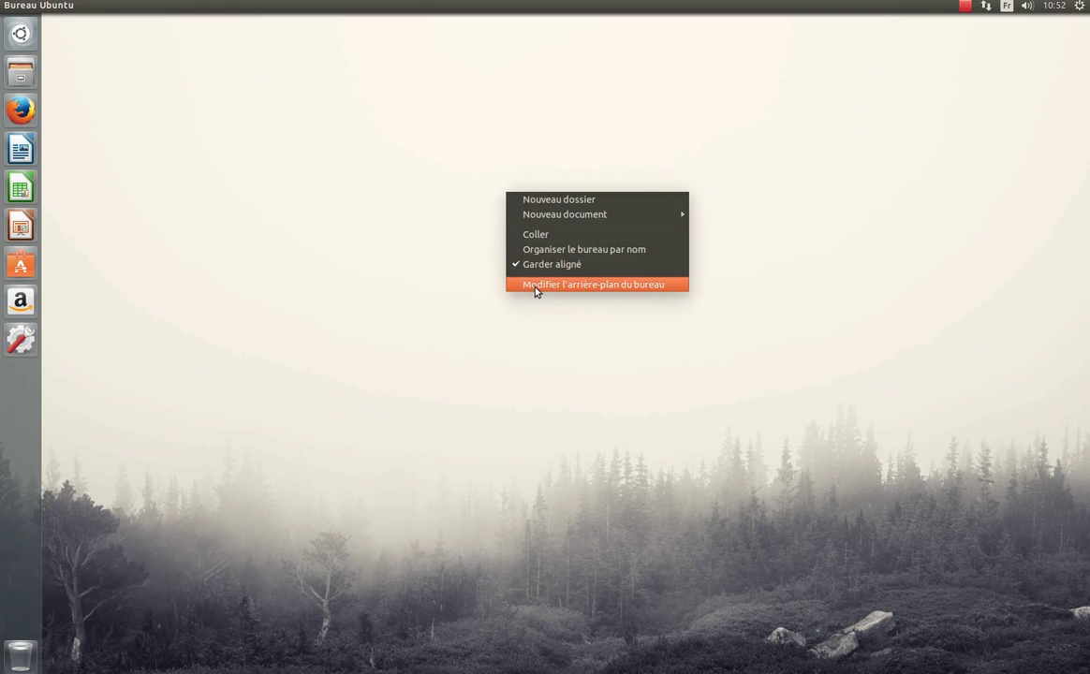
left_click(575, 285)
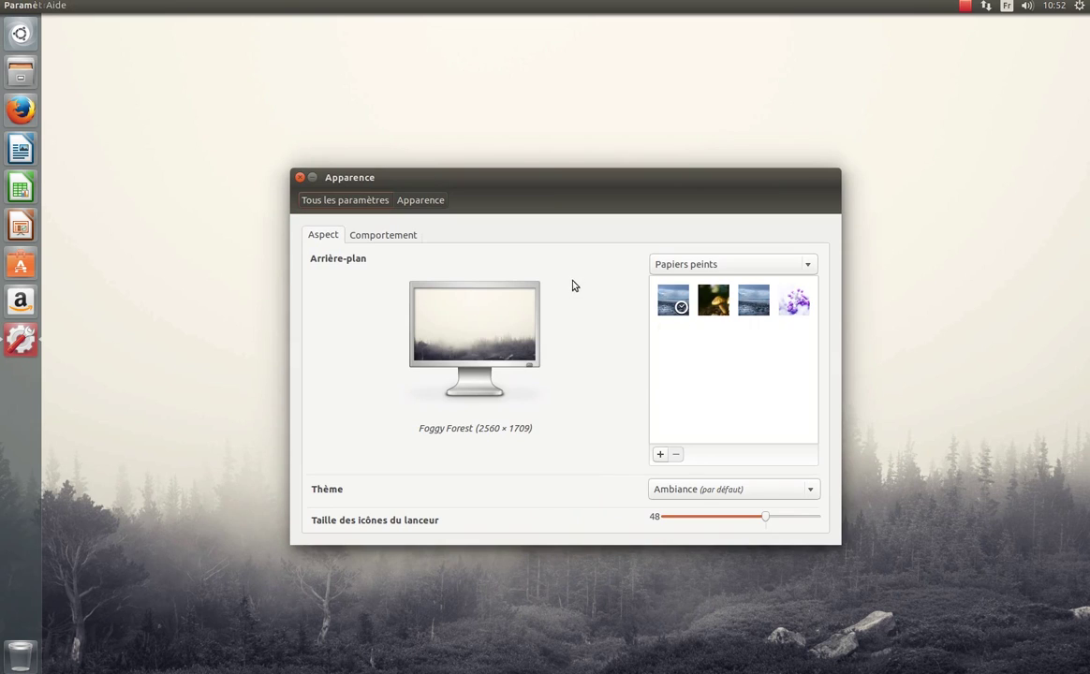
left_click(723, 269)
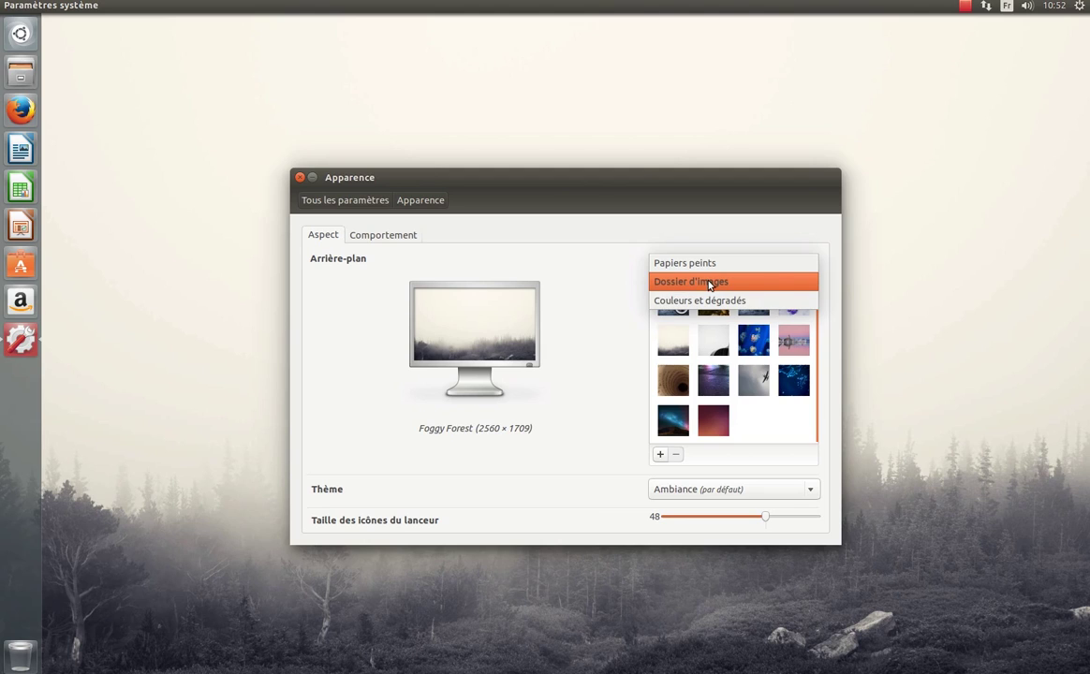
left_click(710, 282)
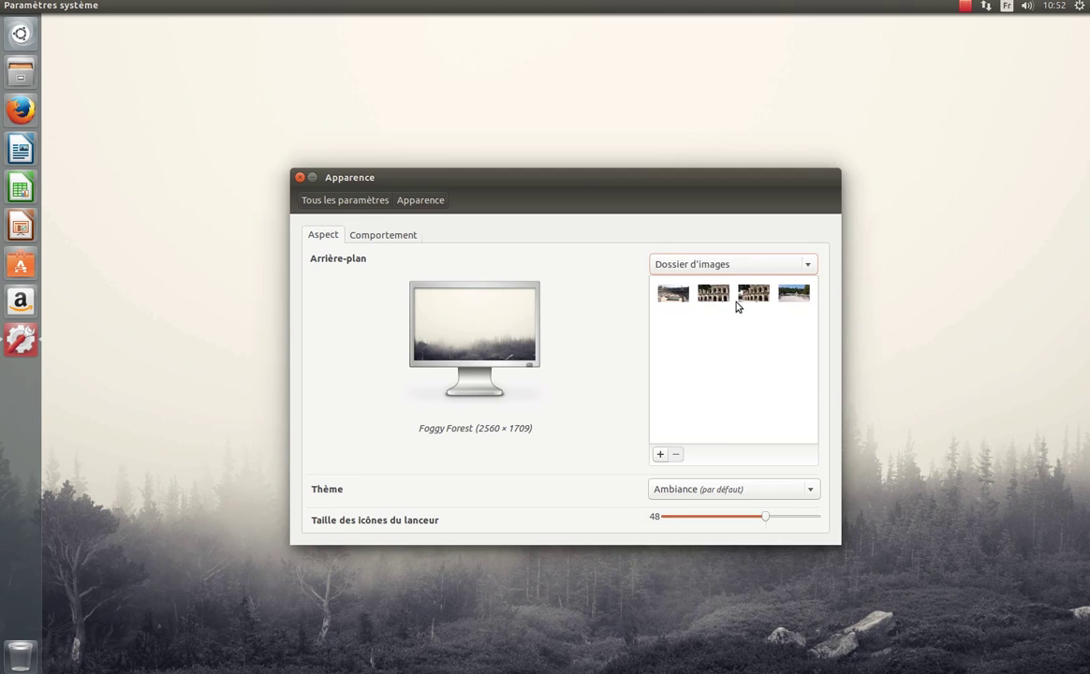
left_click(792, 294)
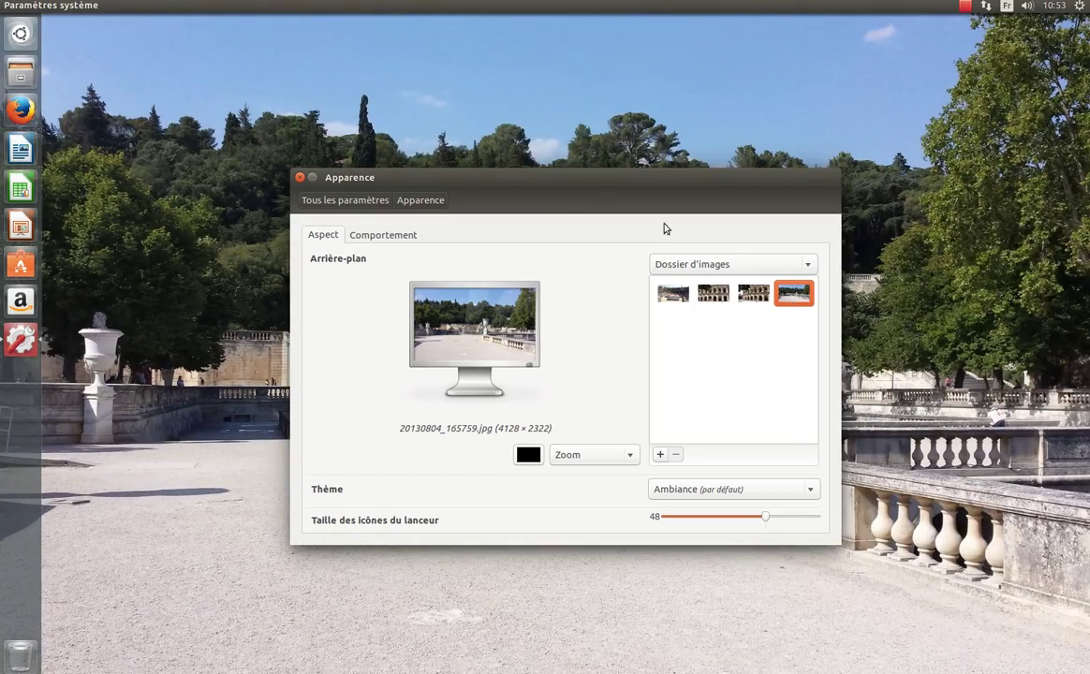
left_click_drag(562, 183, 652, 172)
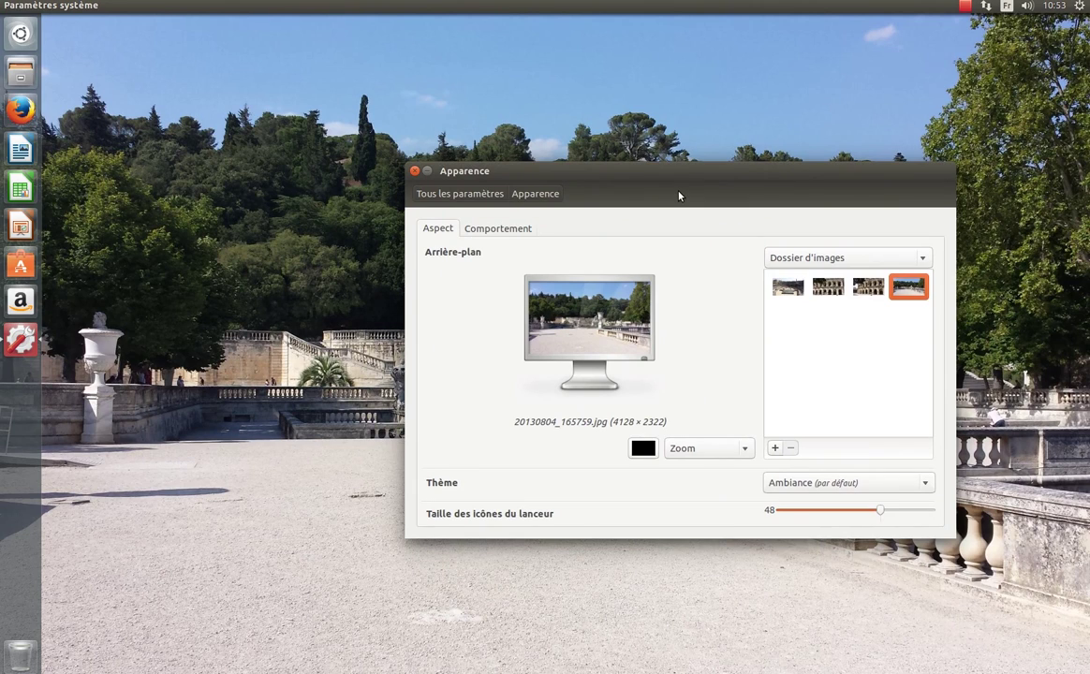
Change the background source to "Couleurs et dégradés" and try its fill styles, settling on the vertical gradient
left_click(809, 258)
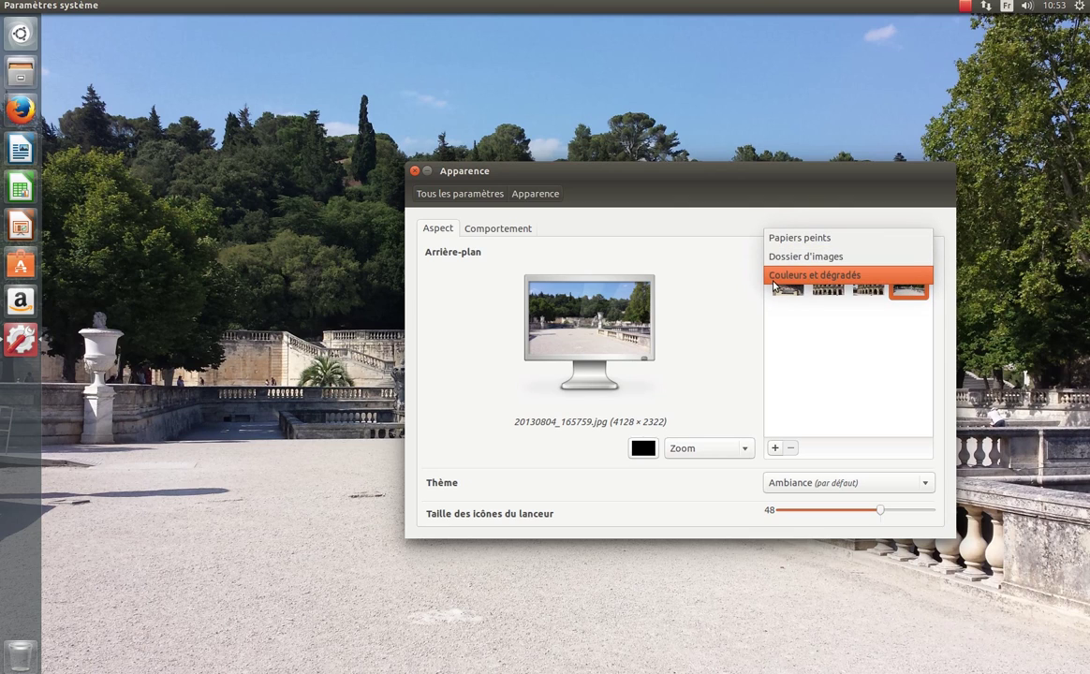
left_click(839, 281)
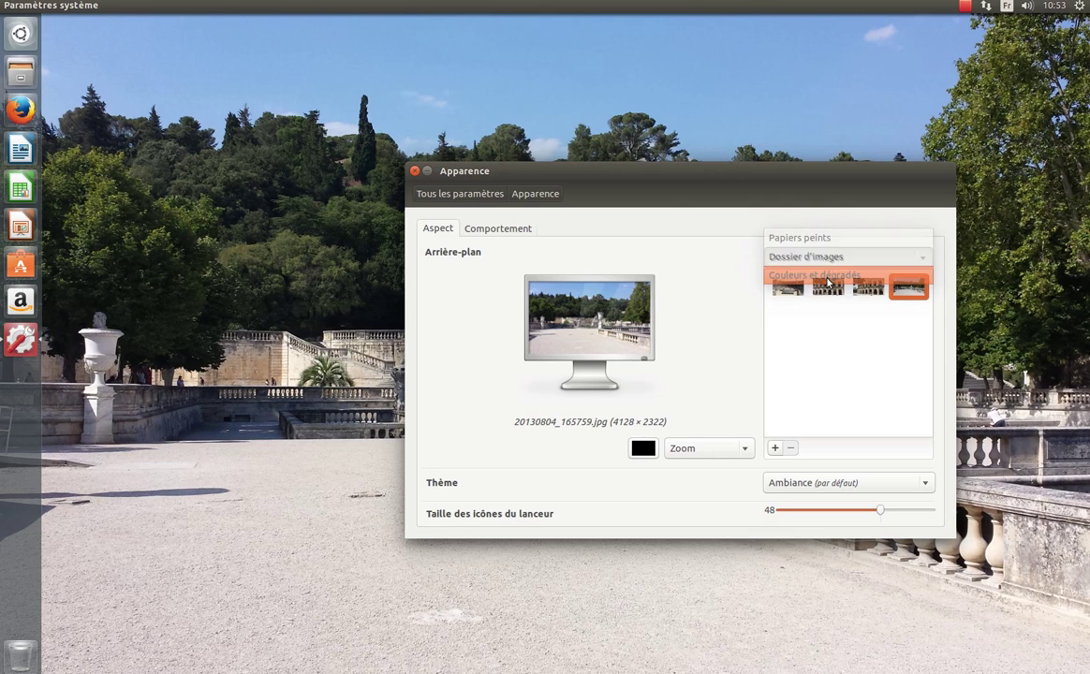
left_click(797, 296)
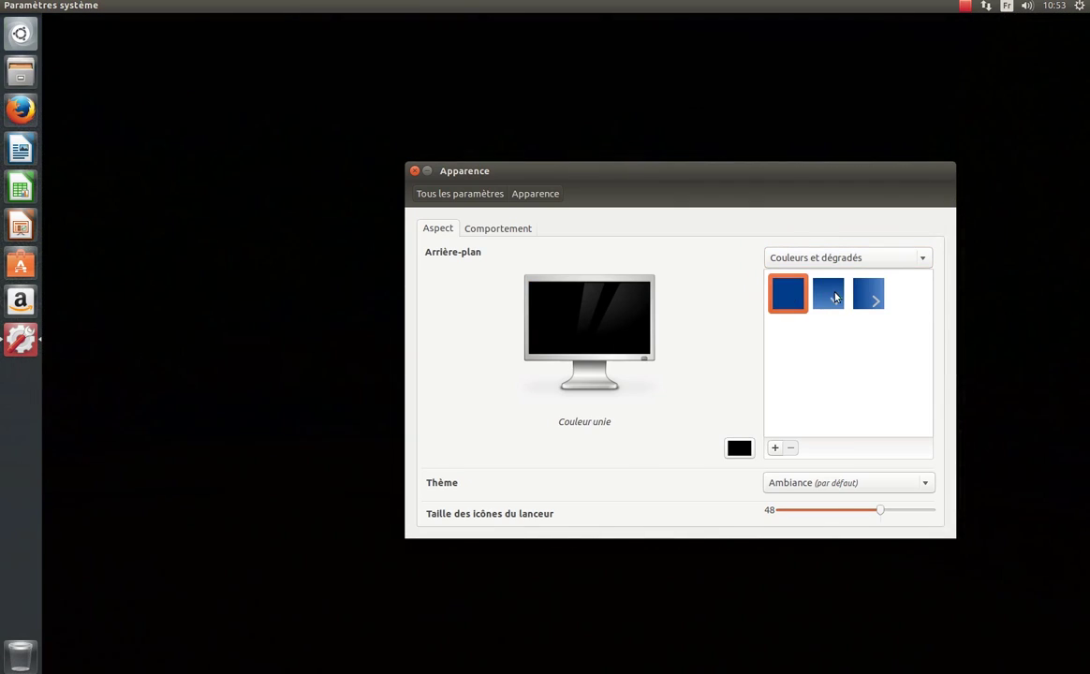
left_click(836, 296)
left_click(869, 295)
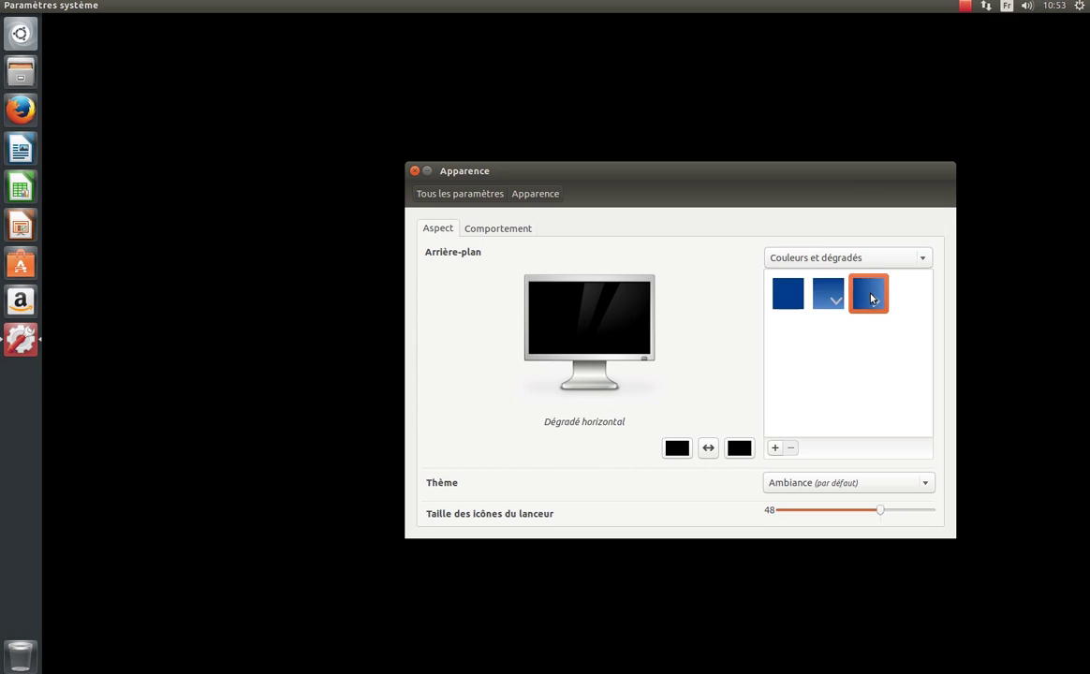
left_click(837, 304)
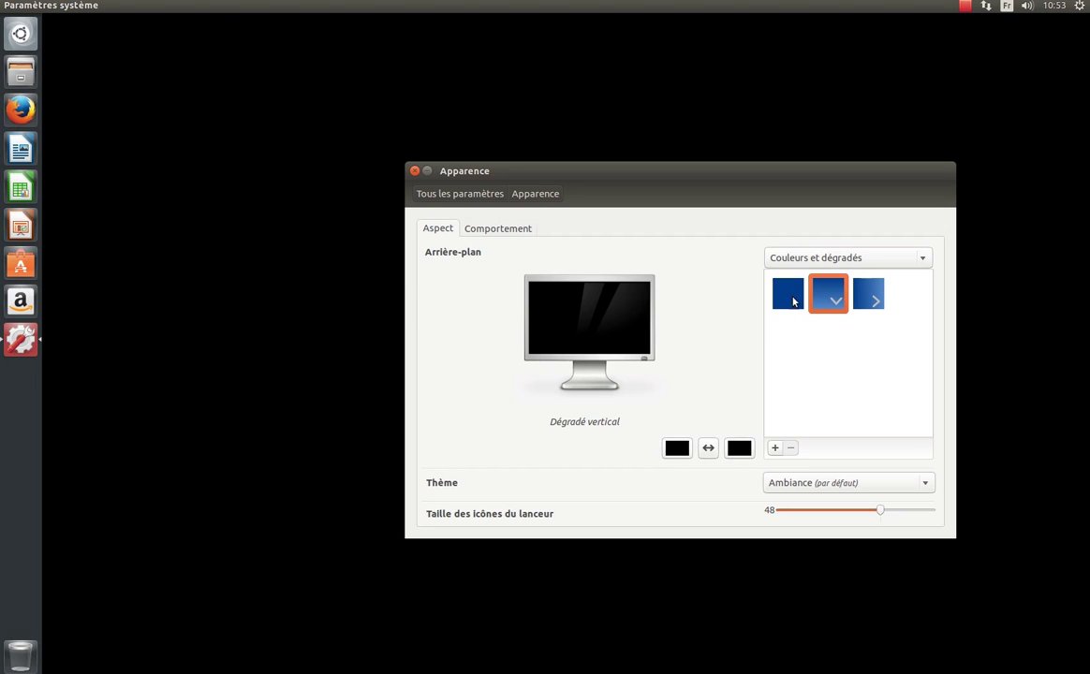
Set the vertical gradient's first colour to very light grey and its second colour to light yellow
left_click(679, 456)
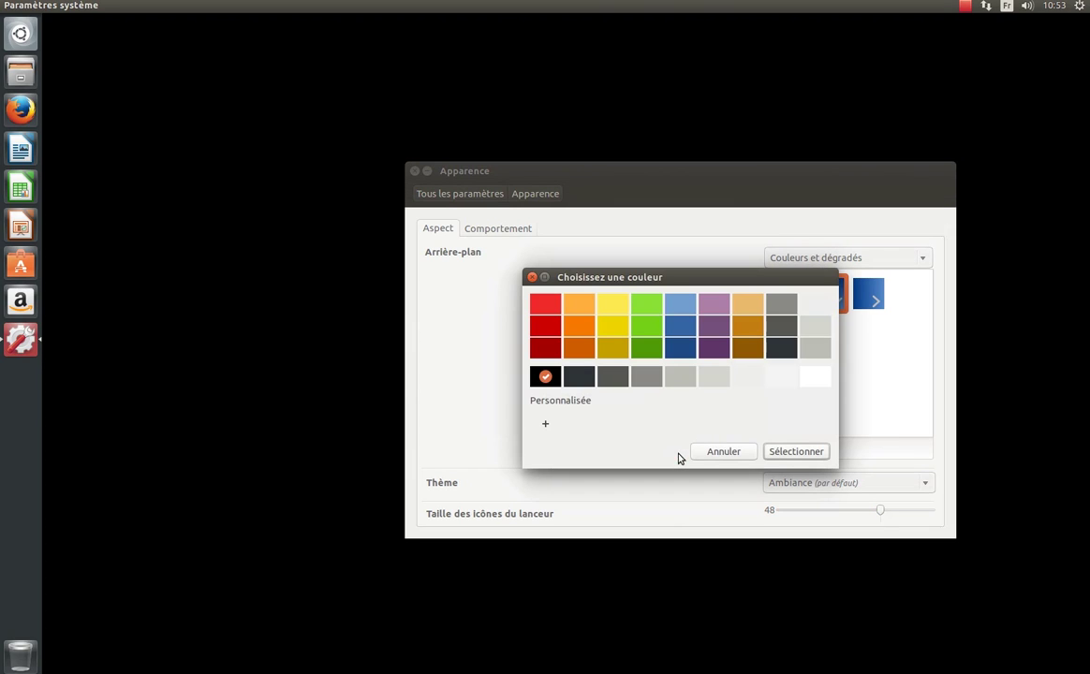
left_click(821, 307)
left_click(796, 453)
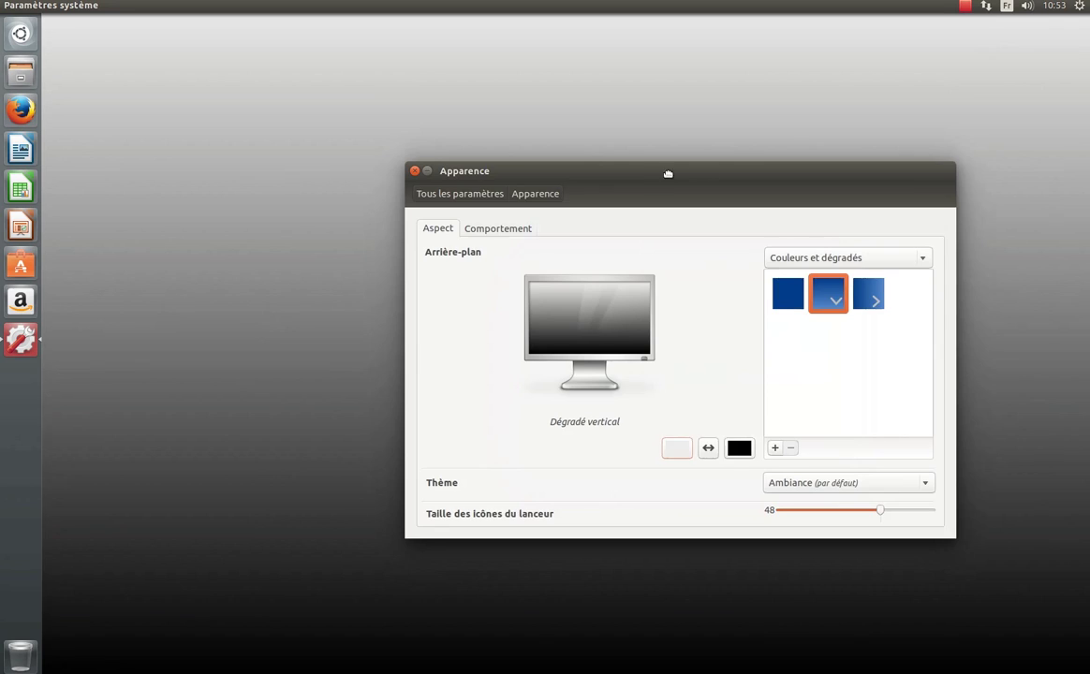
mouse_move(668, 174)
left_mouse_down()
mouse_move(899, 168)
mouse_move(654, 158)
left_mouse_up()
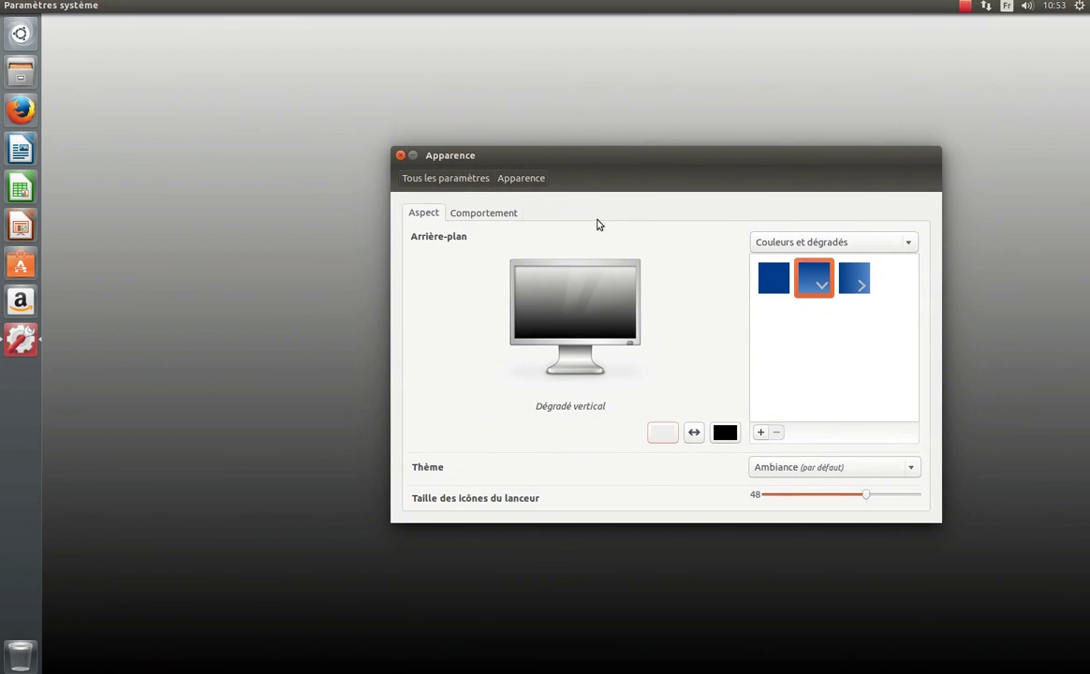
left_click(725, 432)
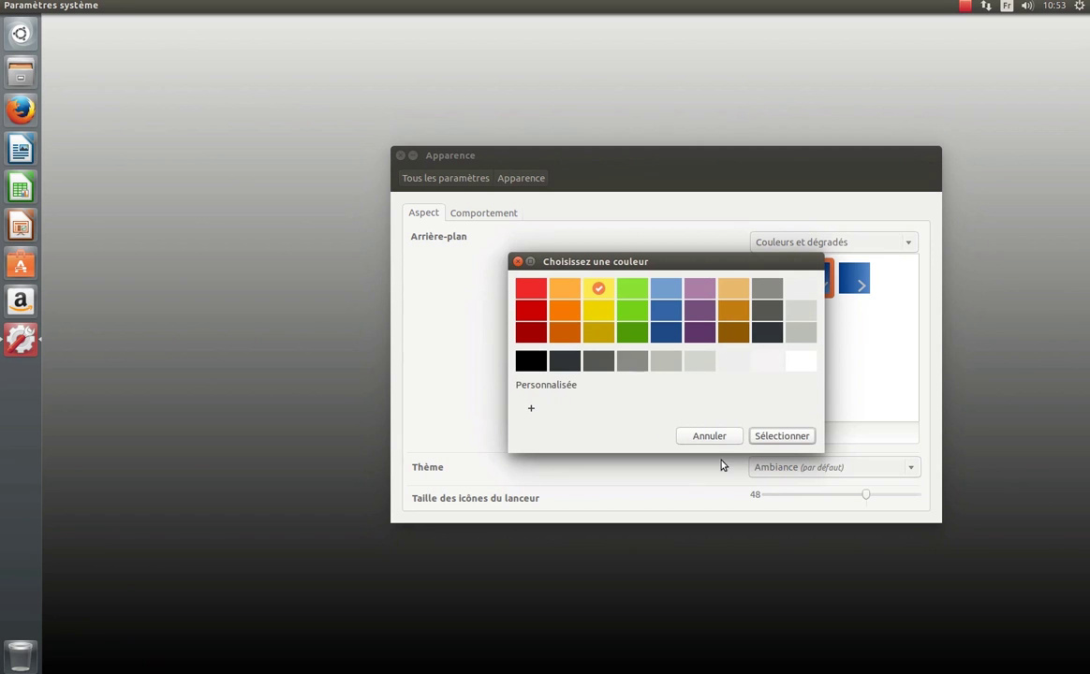
left_click(781, 435)
left_click_drag(676, 164, 732, 168)
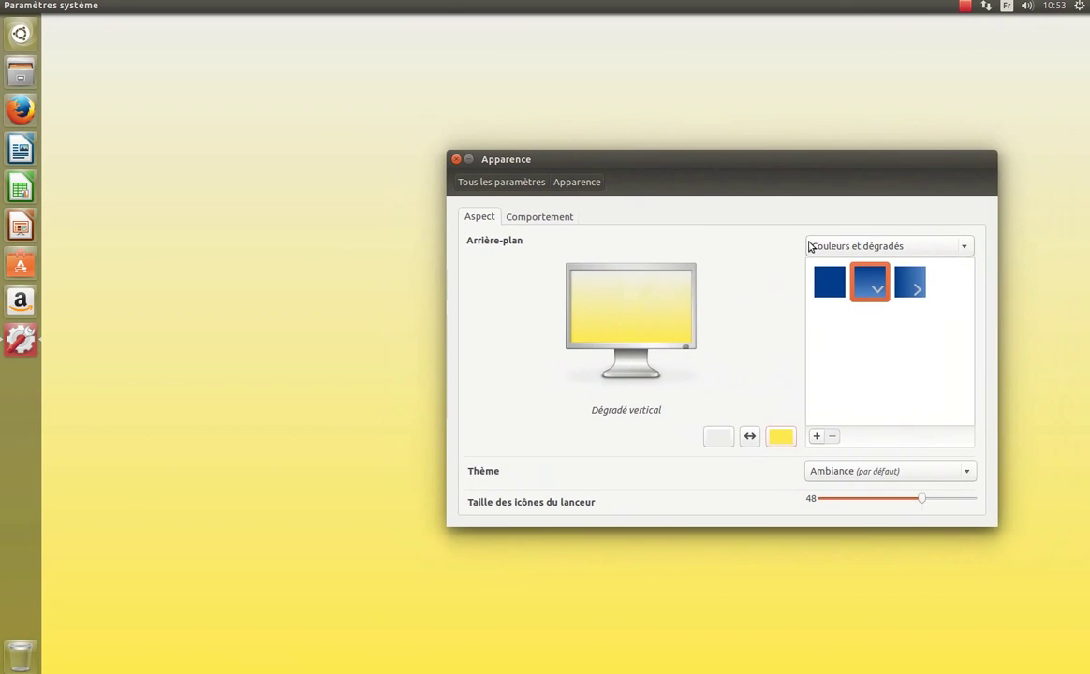
Try the horizontal gradient and the solid colour as the background, and return to the vertical gradient
left_click(914, 285)
left_click(833, 283)
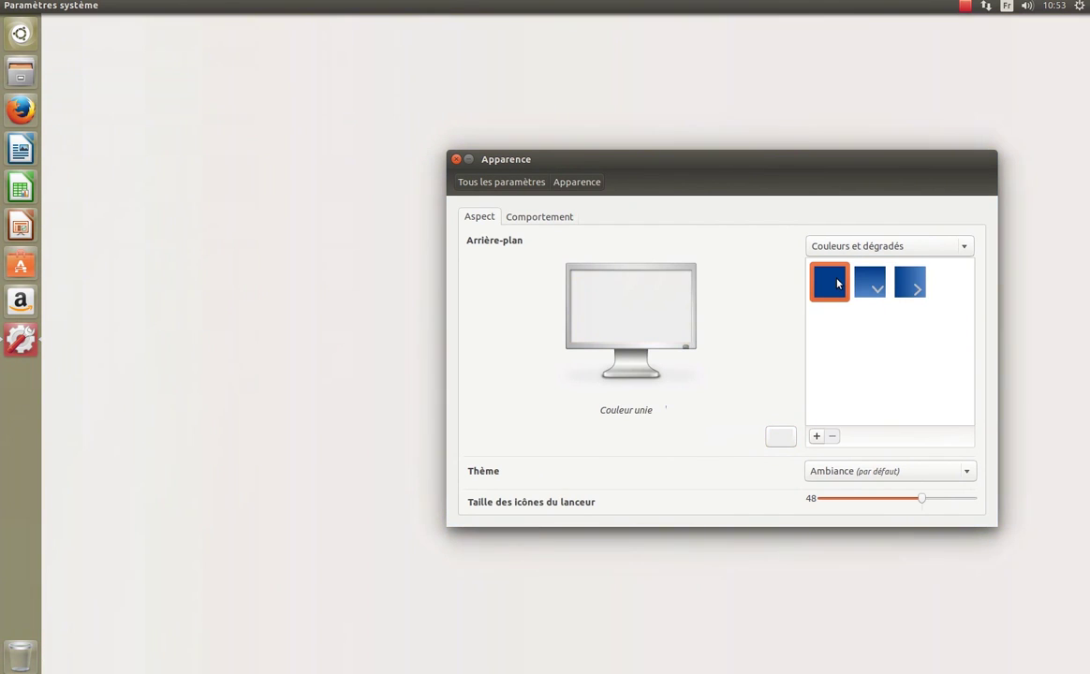
left_click(869, 283)
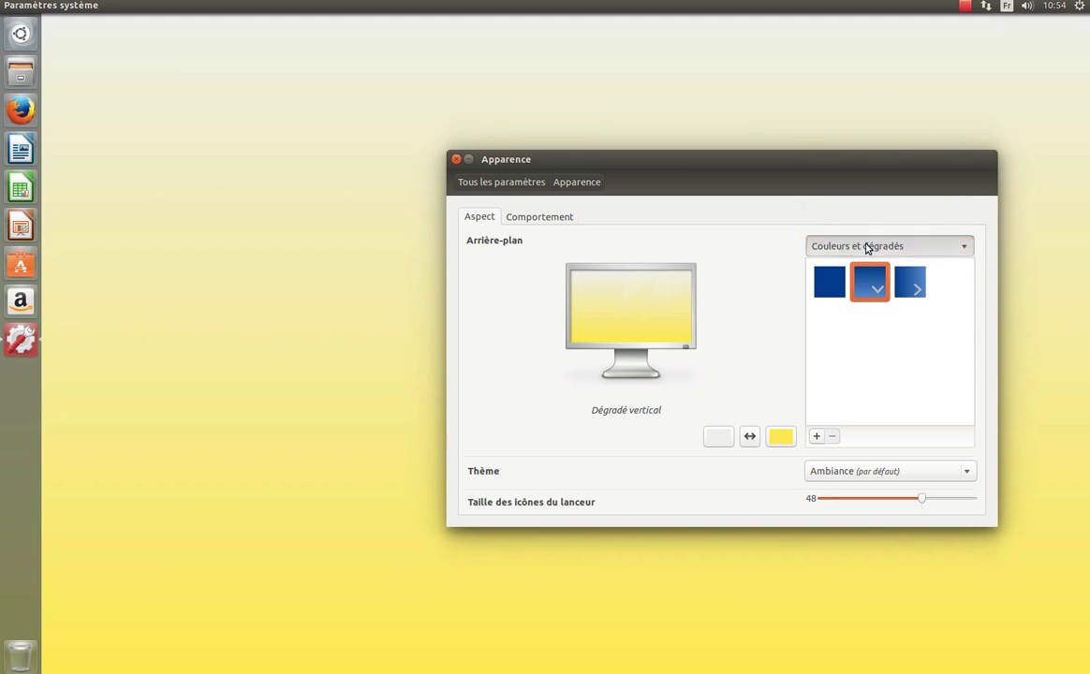
Replace the gradient background with the photo 20130804_165759.jpg from "Dossier d'images" and close the appearance settings
left_click(869, 246)
left_click(855, 229)
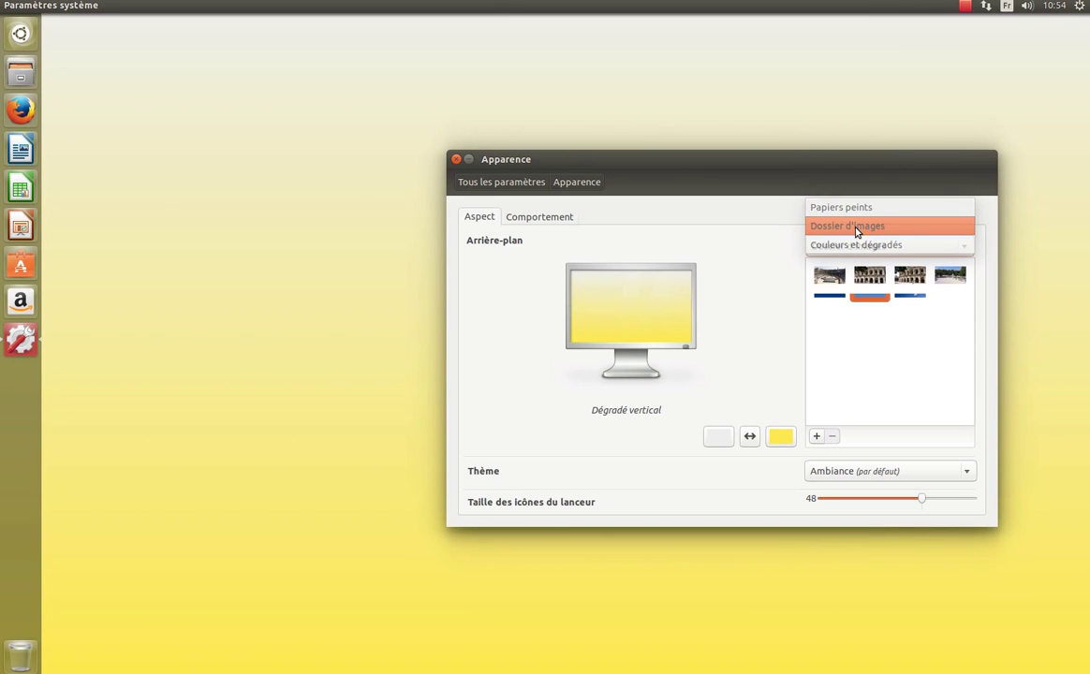
left_click(950, 276)
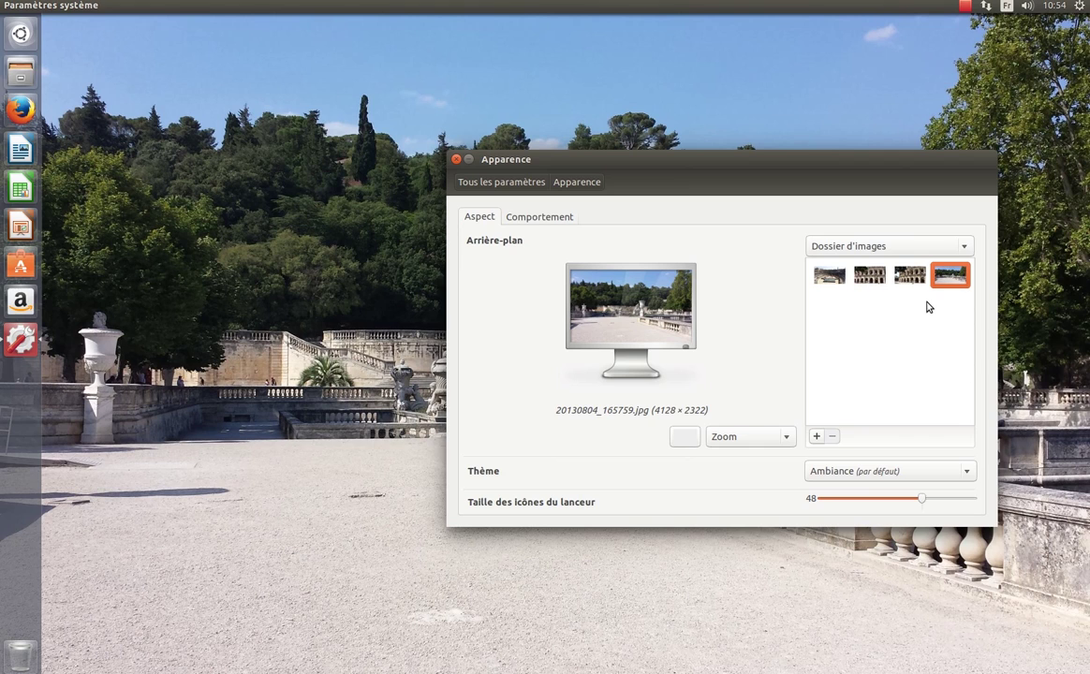
left_click(456, 160)
Reopen the desktop background settings, view the photos available under "Dossier d'images", and close the window
right_click(559, 230)
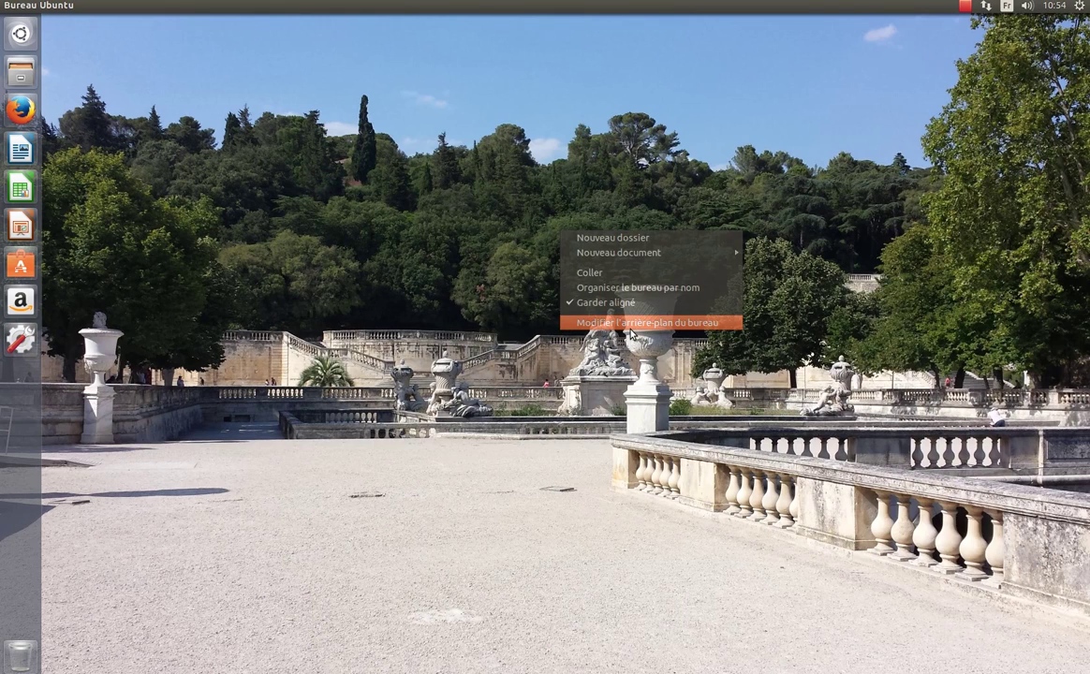
left_click(631, 324)
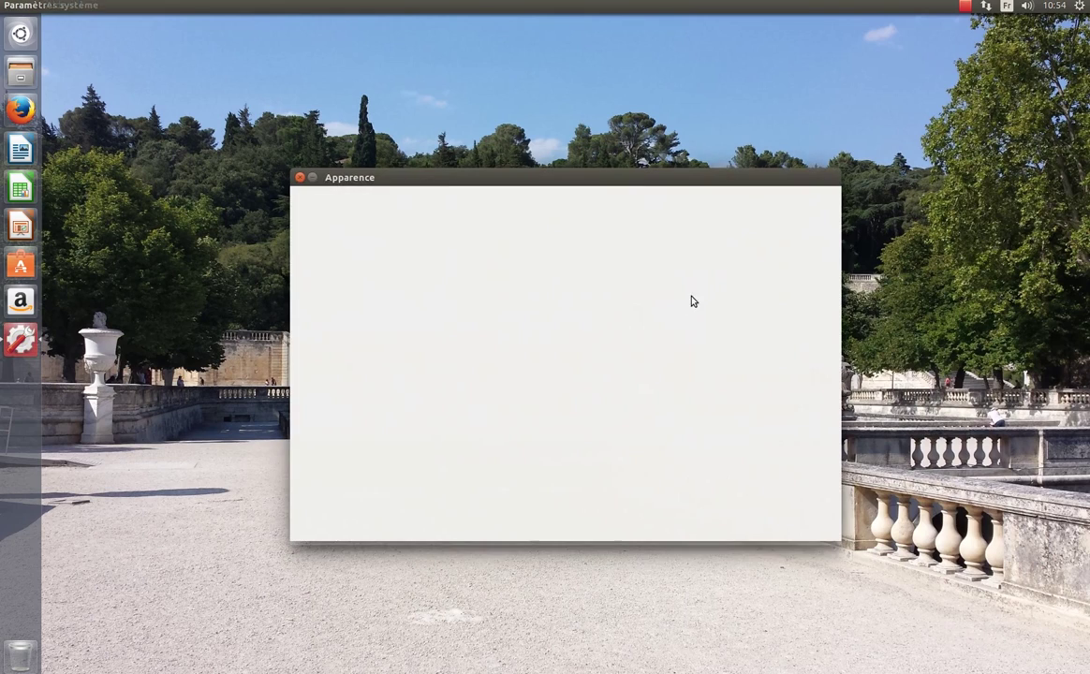
left_click(711, 267)
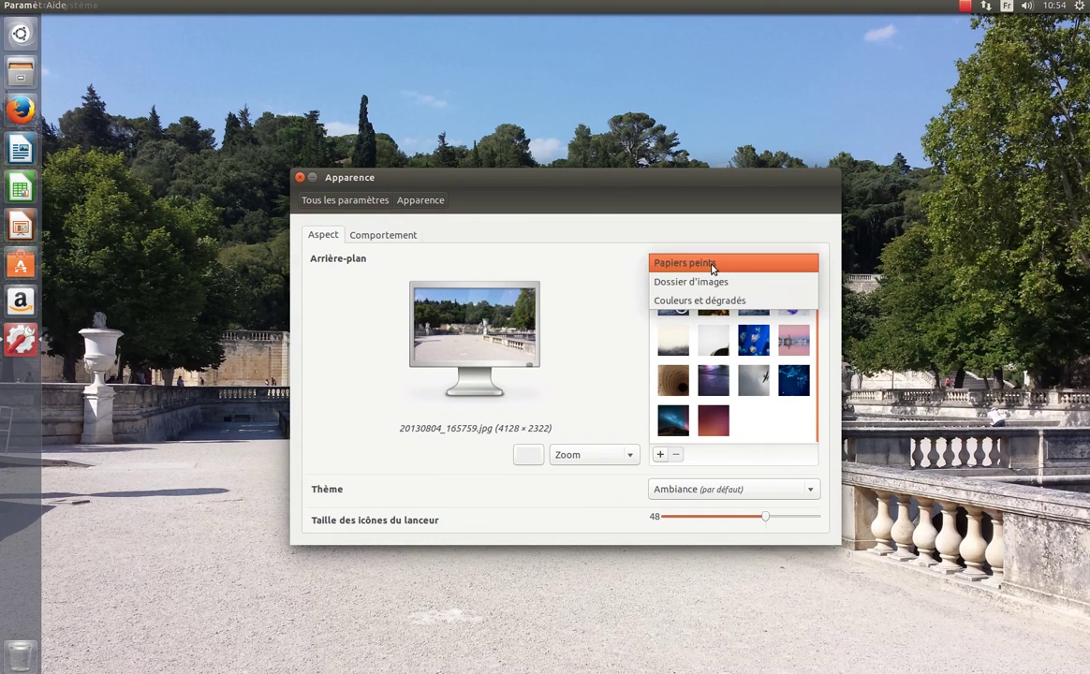
left_click(704, 284)
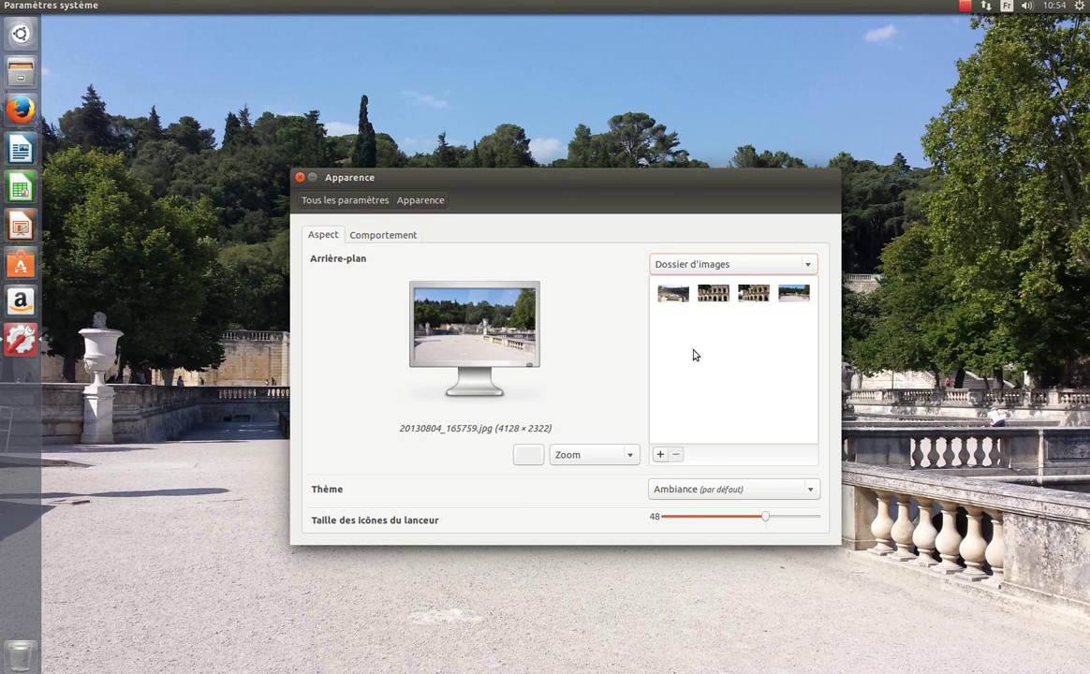
left_click(299, 177)
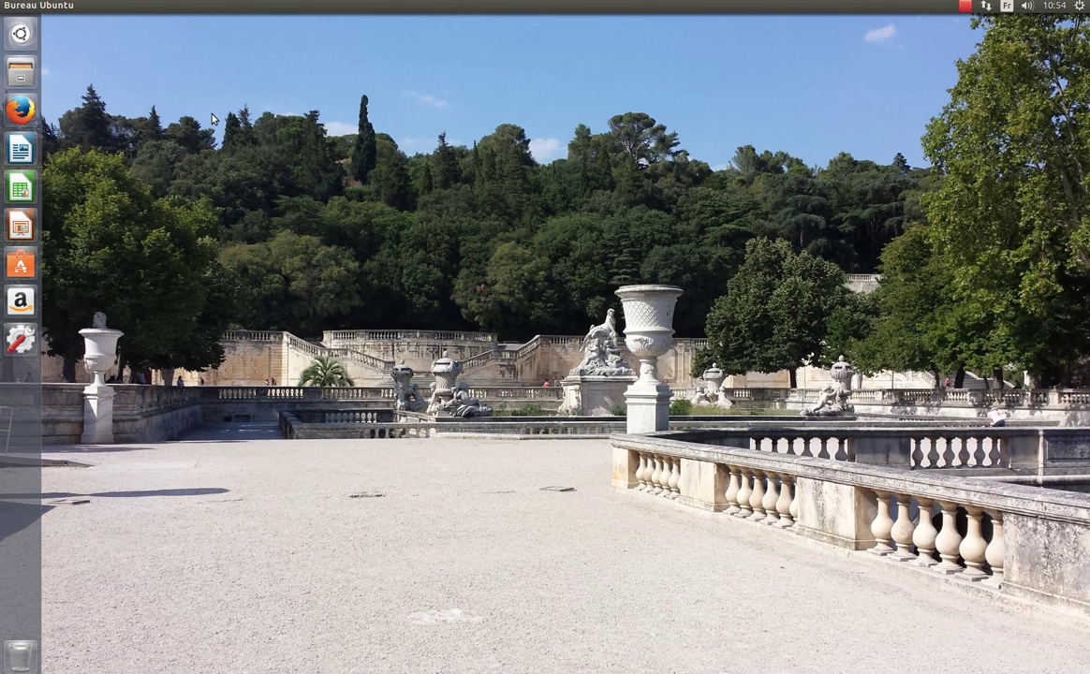
Open the Images folder in the file manager and set 20130804_104103.jpg as the desktop wallpaper
left_click(18, 72)
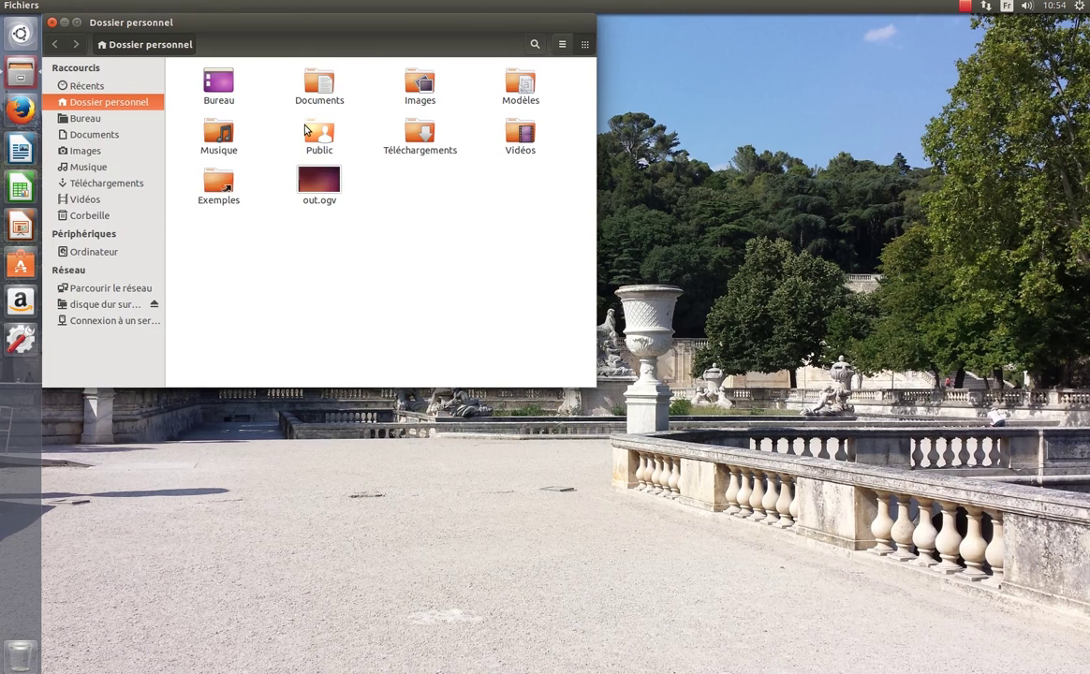
double_click(418, 91)
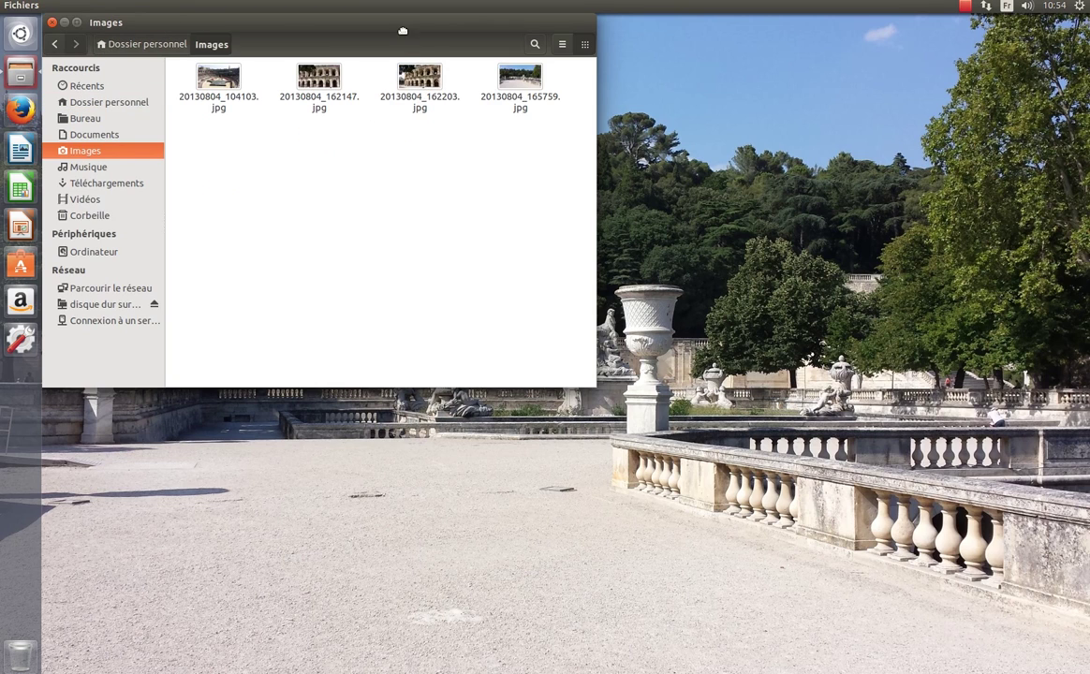
left_click_drag(403, 31, 629, 170)
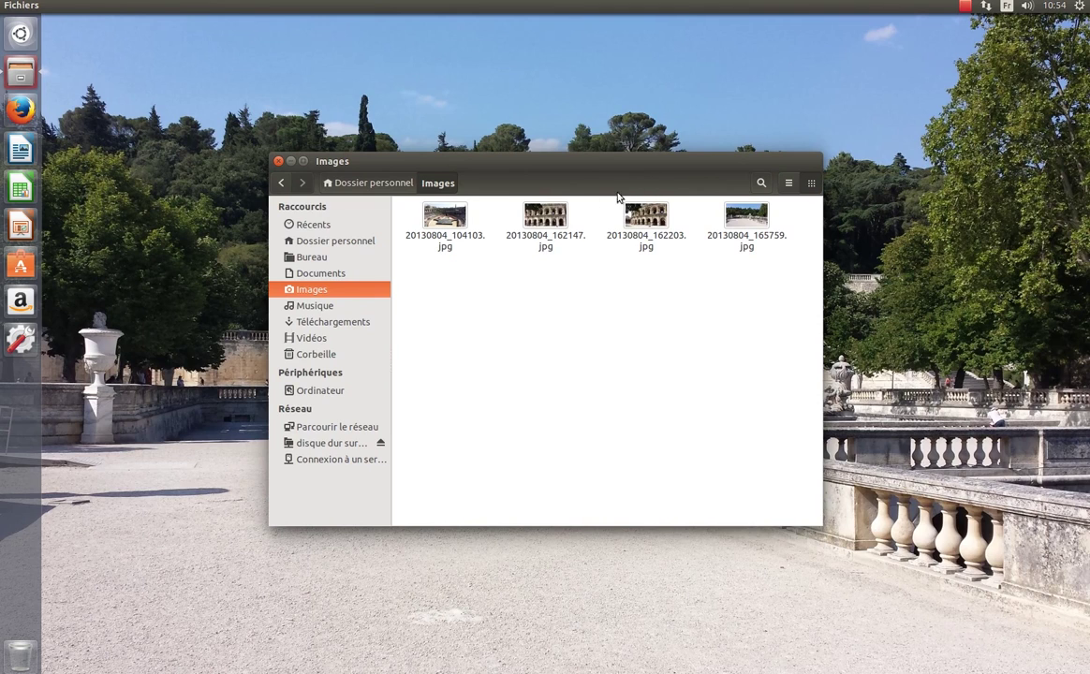
right_click(456, 225)
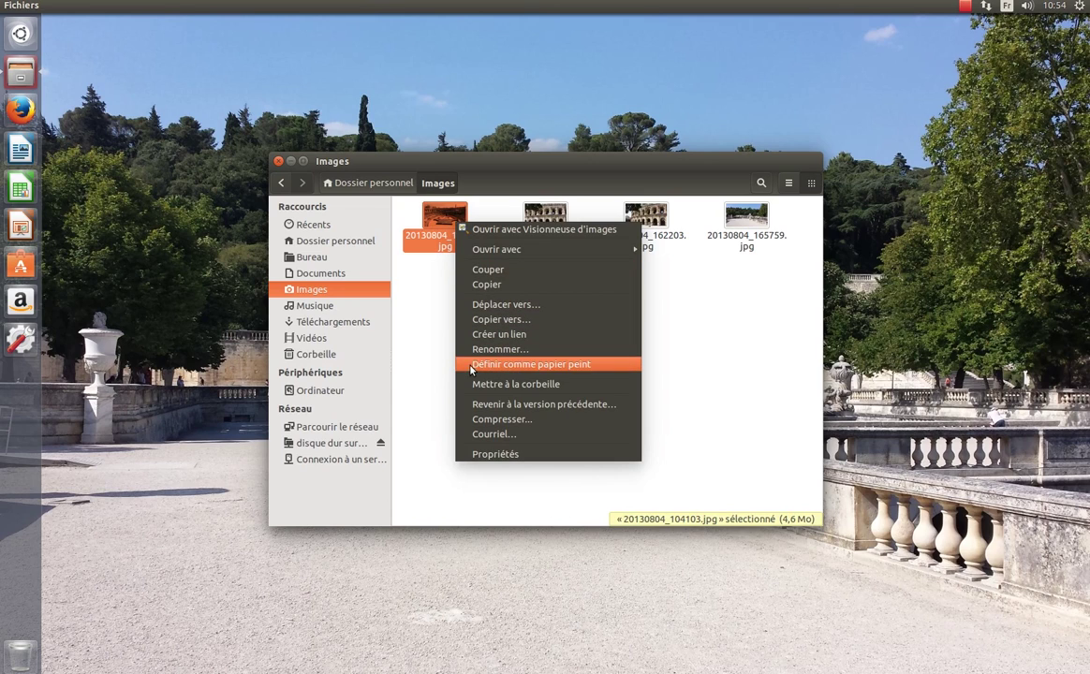
left_click(563, 366)
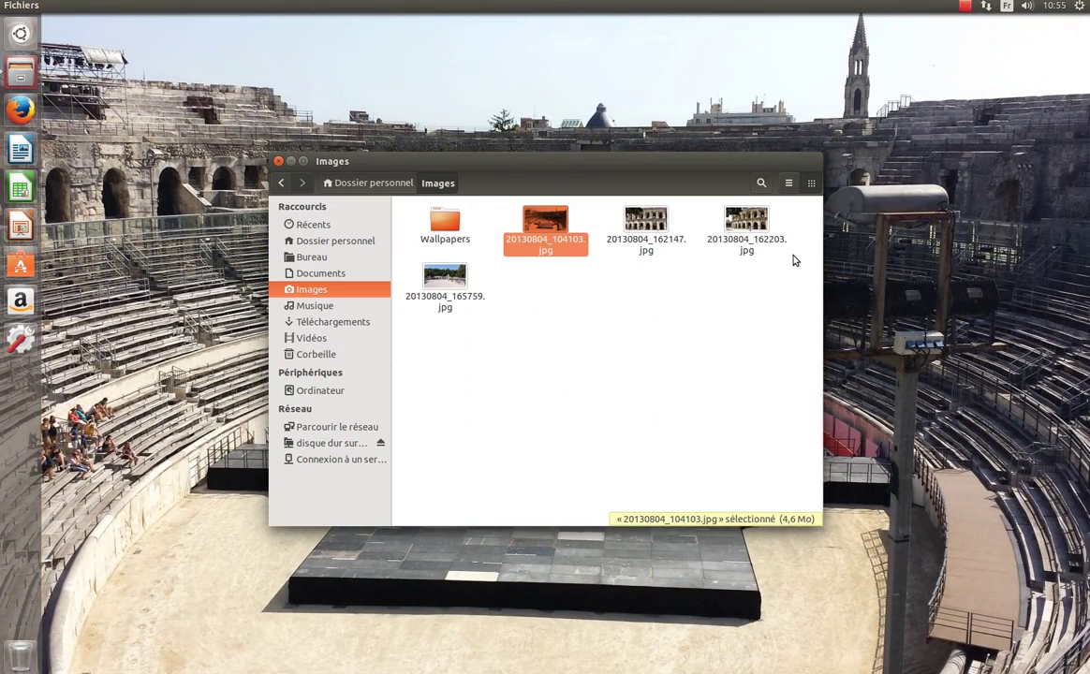
Set 20130804_165759.jpg from the Images folder as the desktop wallpaper and close the file manager
left_click_drag(580, 166, 632, 217)
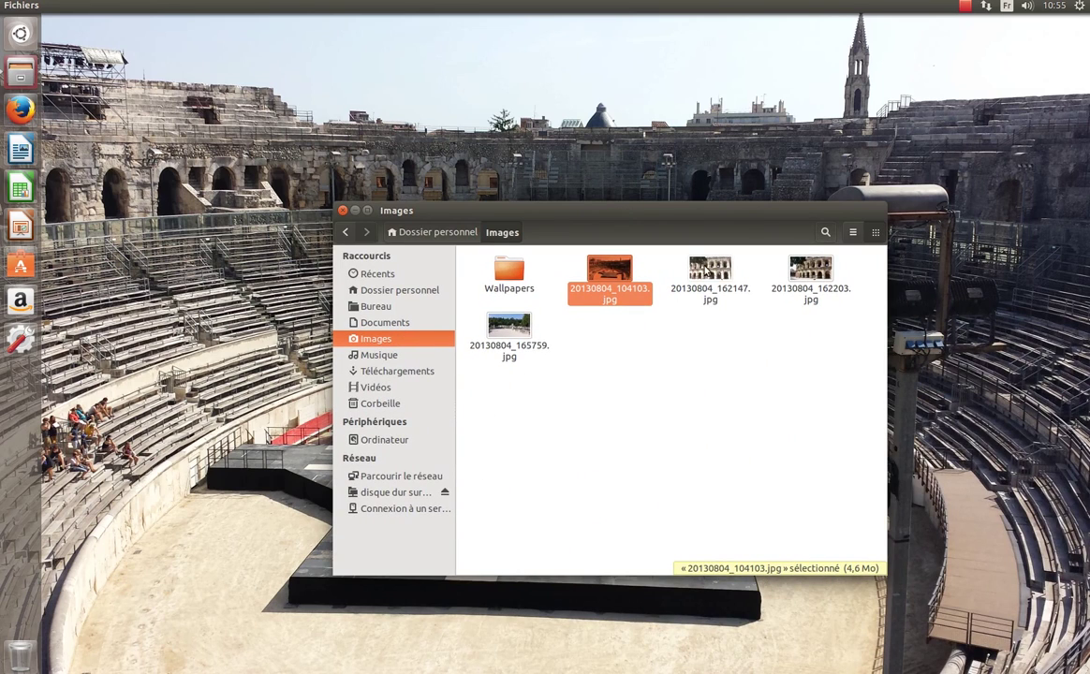
right_click(500, 334)
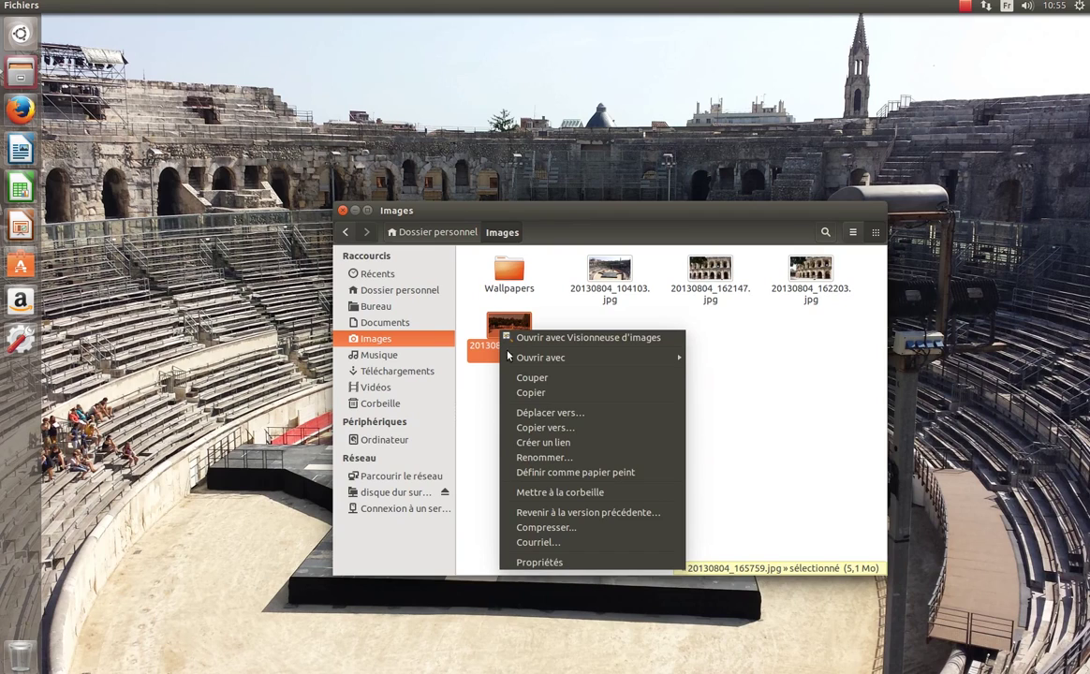
left_click(573, 476)
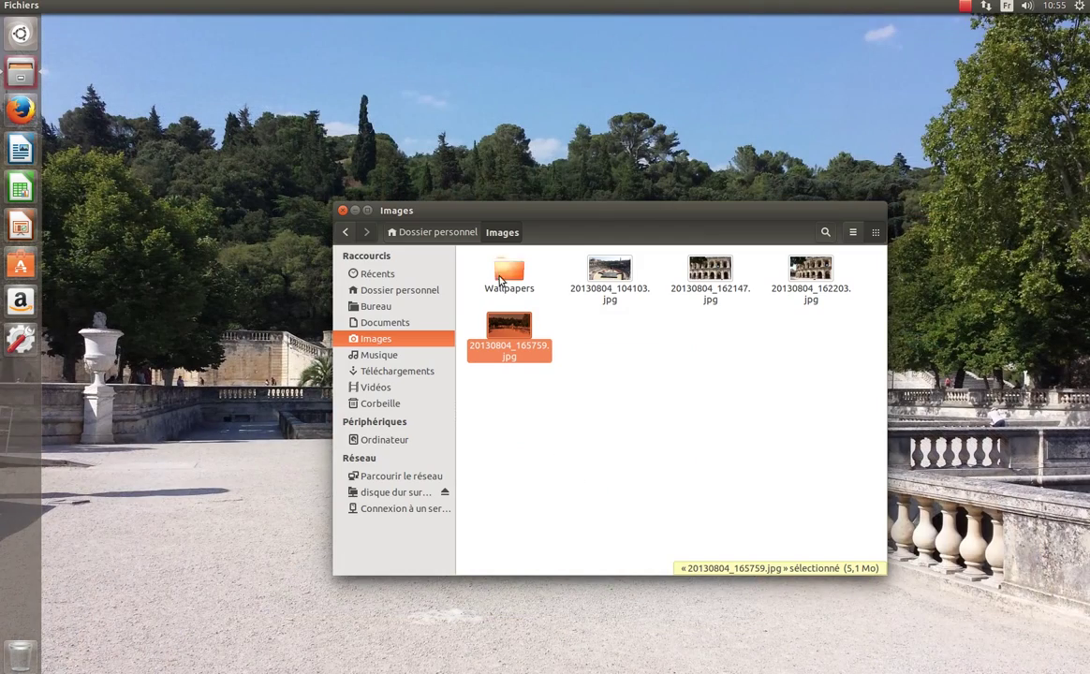
left_click(342, 212)
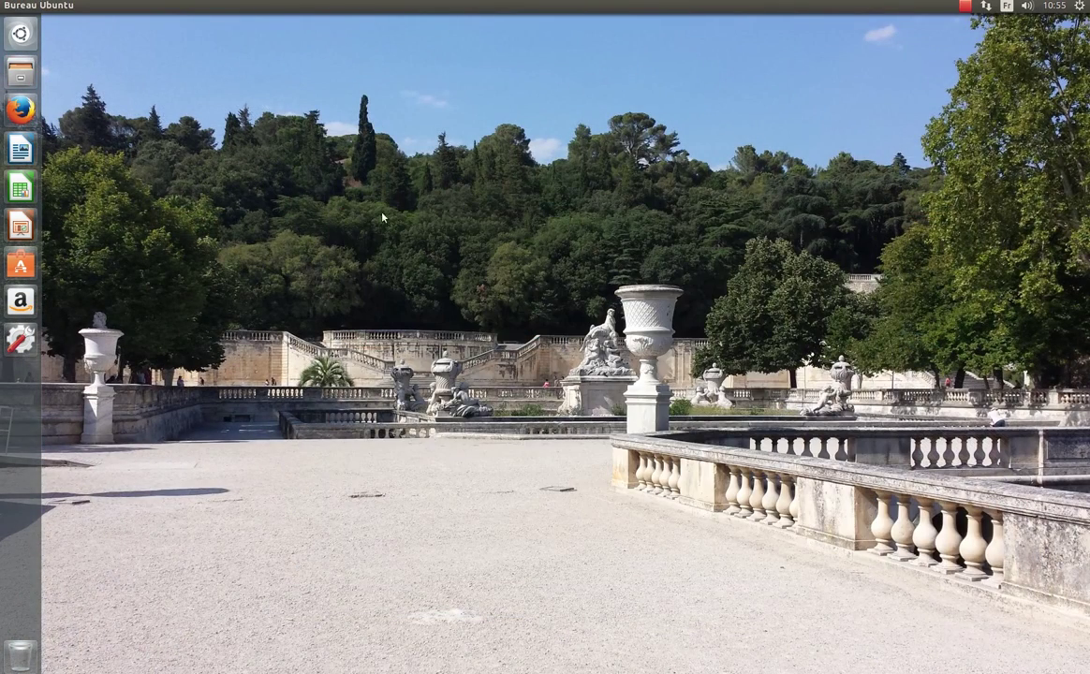
right_click(474, 233)
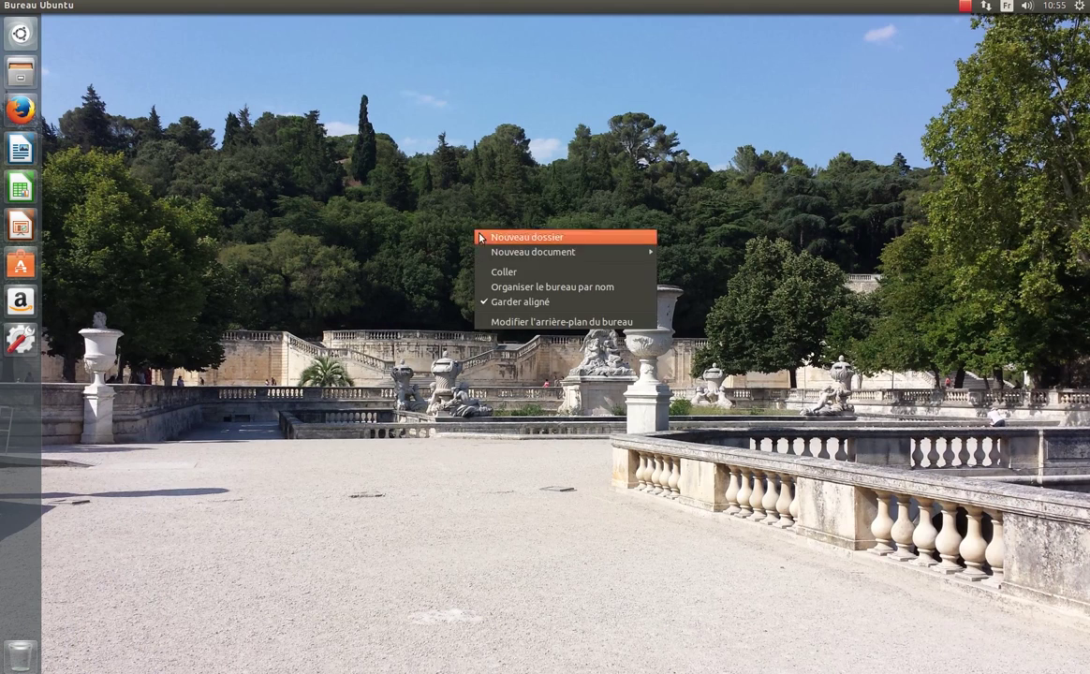
left_click(519, 322)
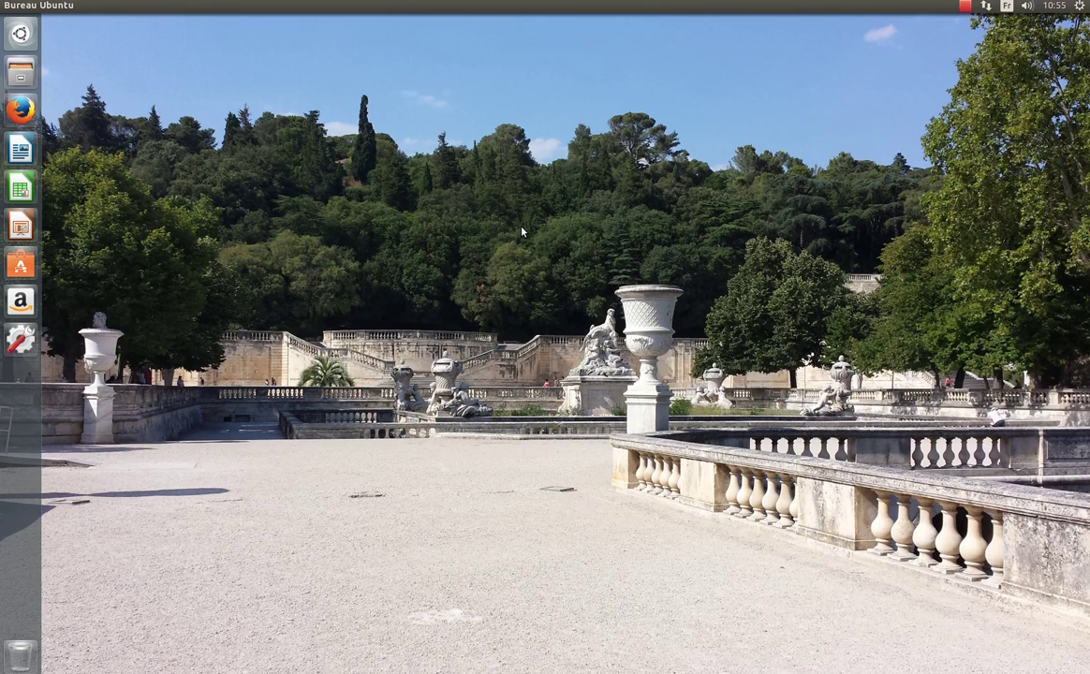
left_click(1081, 6)
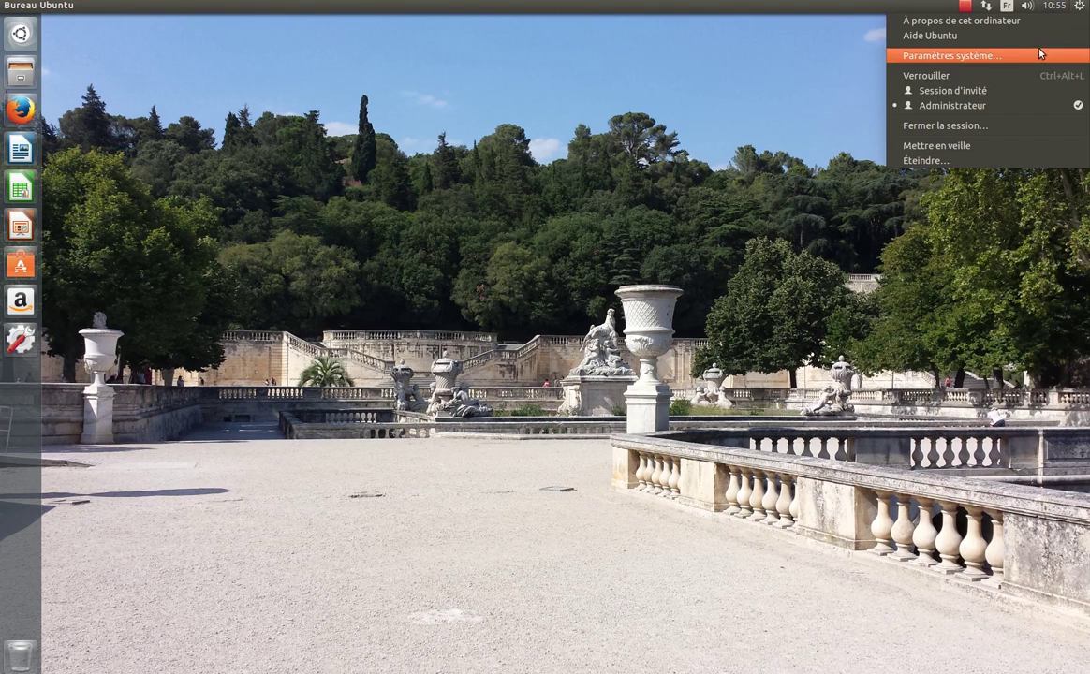
left_click(1017, 57)
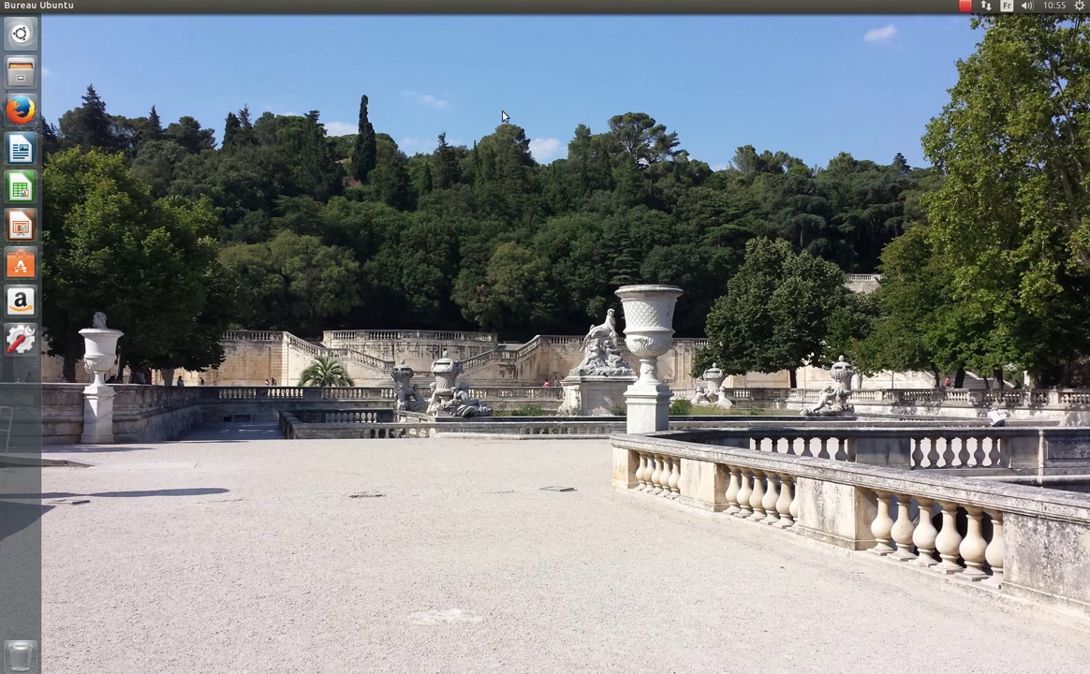
Open the system settings, view the Apparence page with its background options, and close the window
left_click(20, 339)
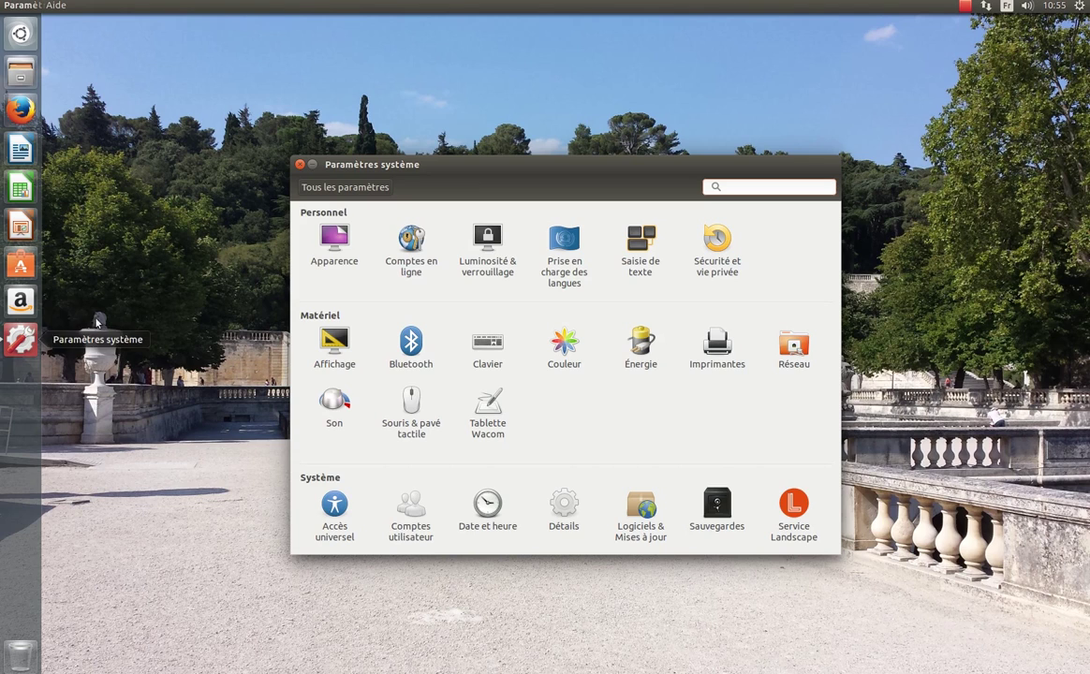
left_click(330, 246)
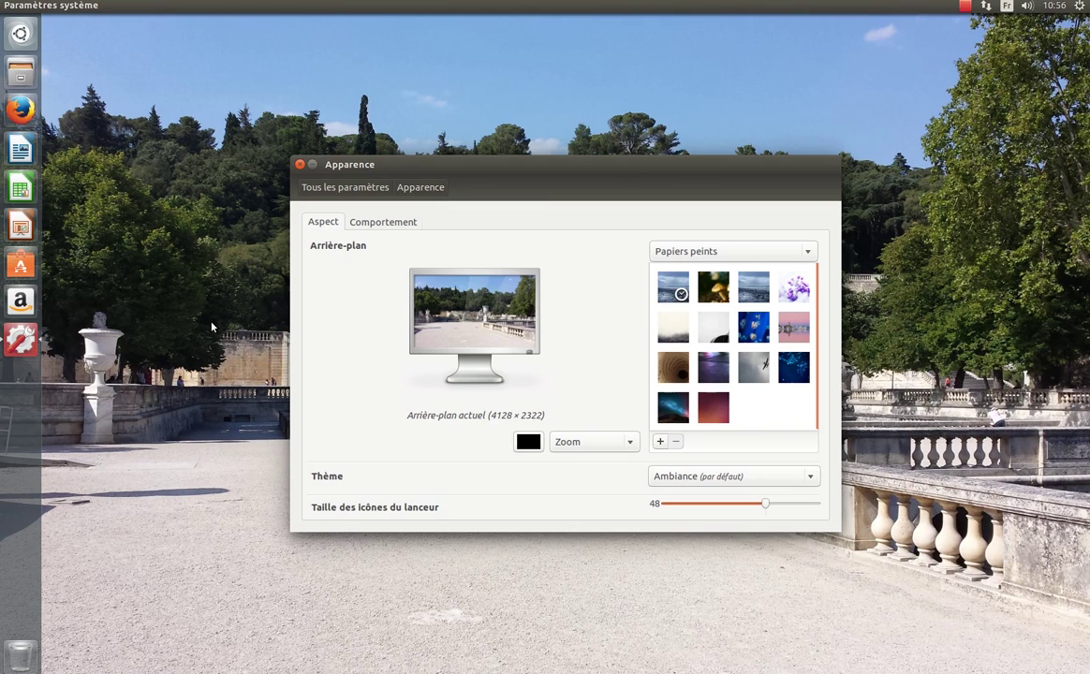
left_click(299, 165)
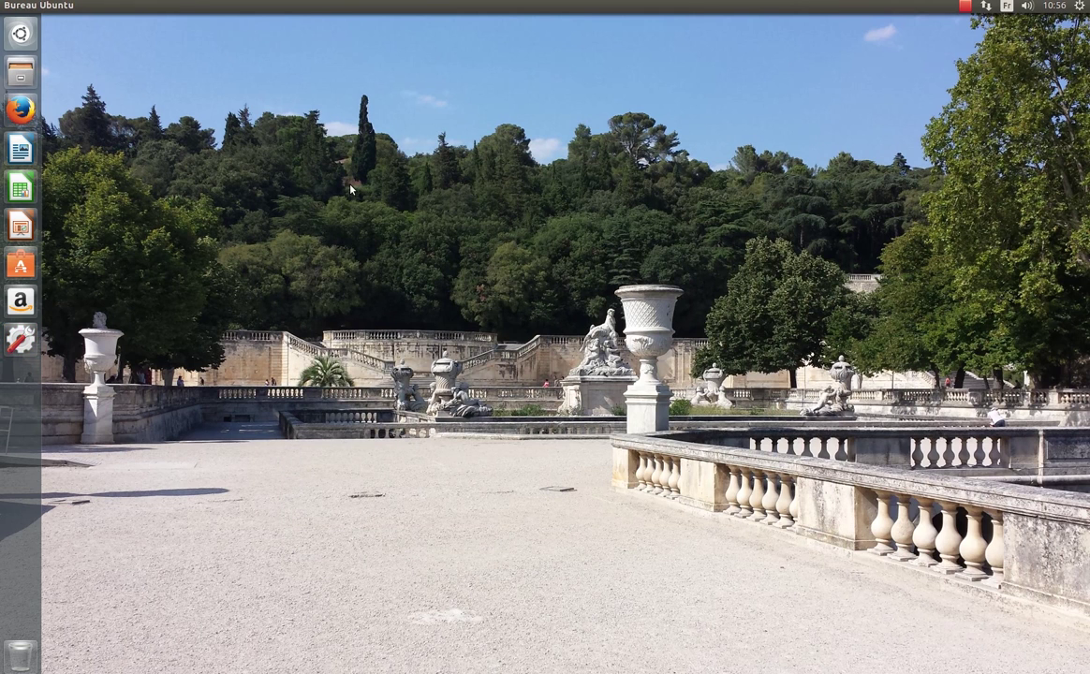